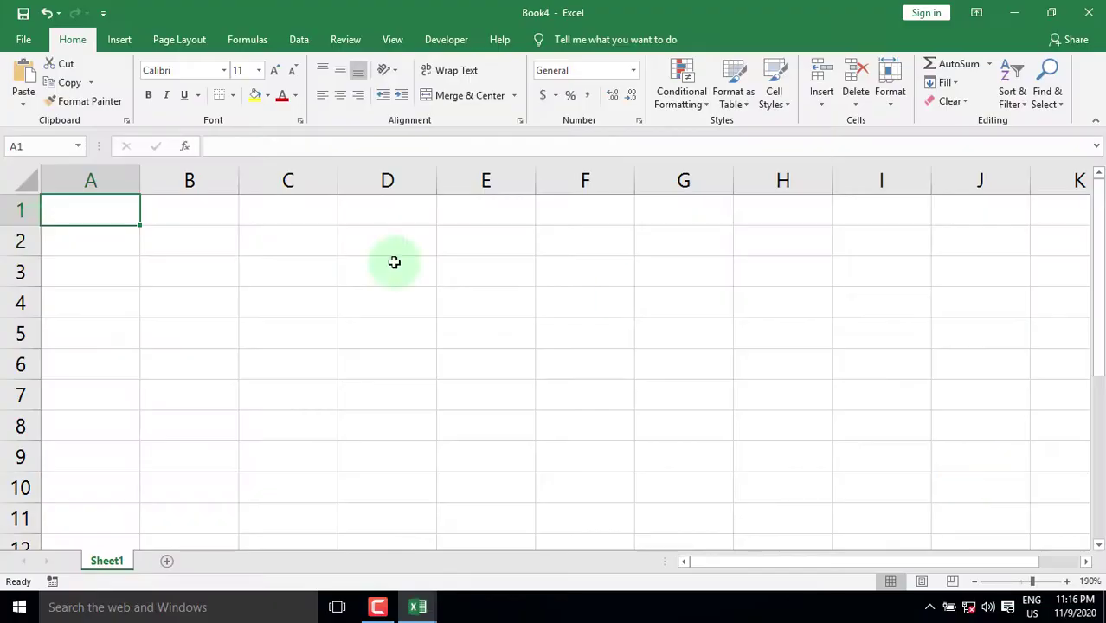
Rename the Sheet1 tab to TechTricksGh
{"action": "left_click", "coordinate": [108, 561]}
{"action": "right_click", "coordinate": [167, 529]}
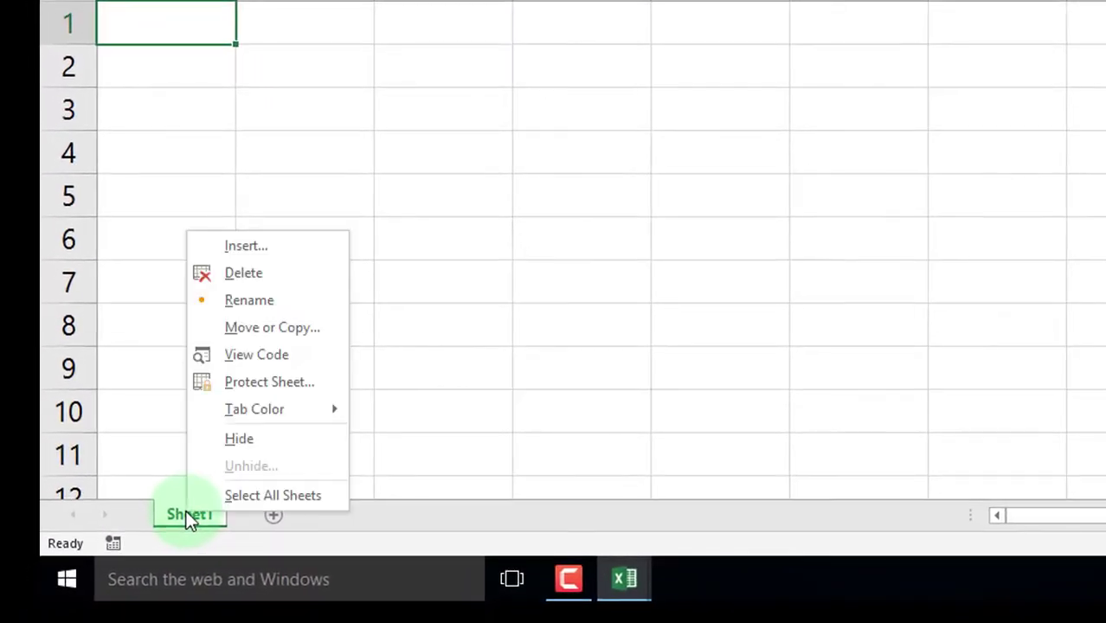
{"action": "left_click", "coordinate": [210, 336]}
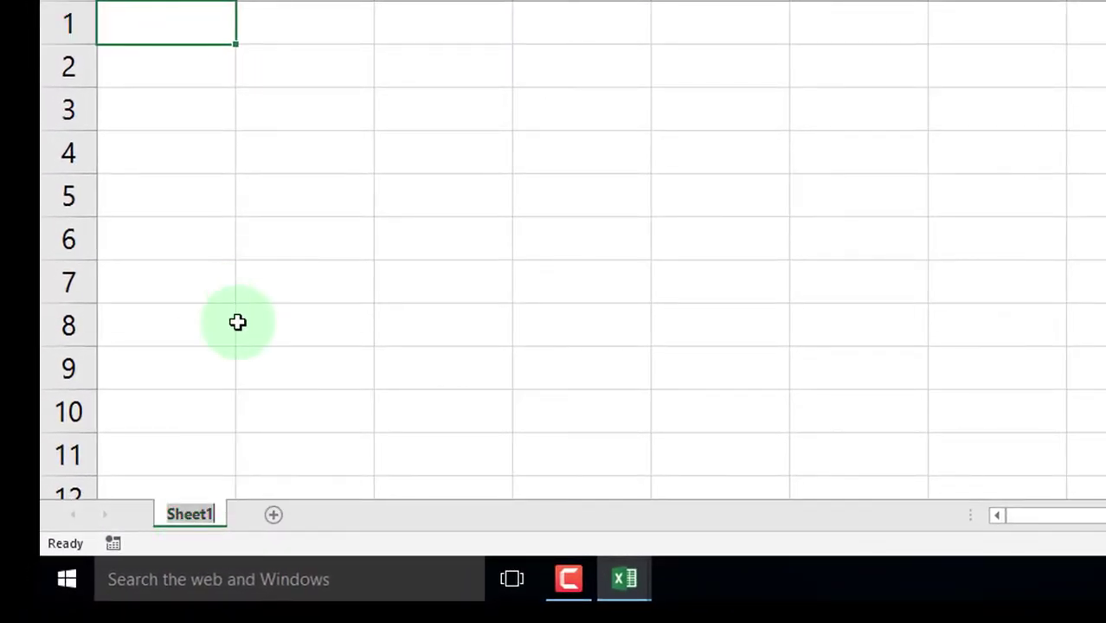
{"action": "type", "text": "Tech"}
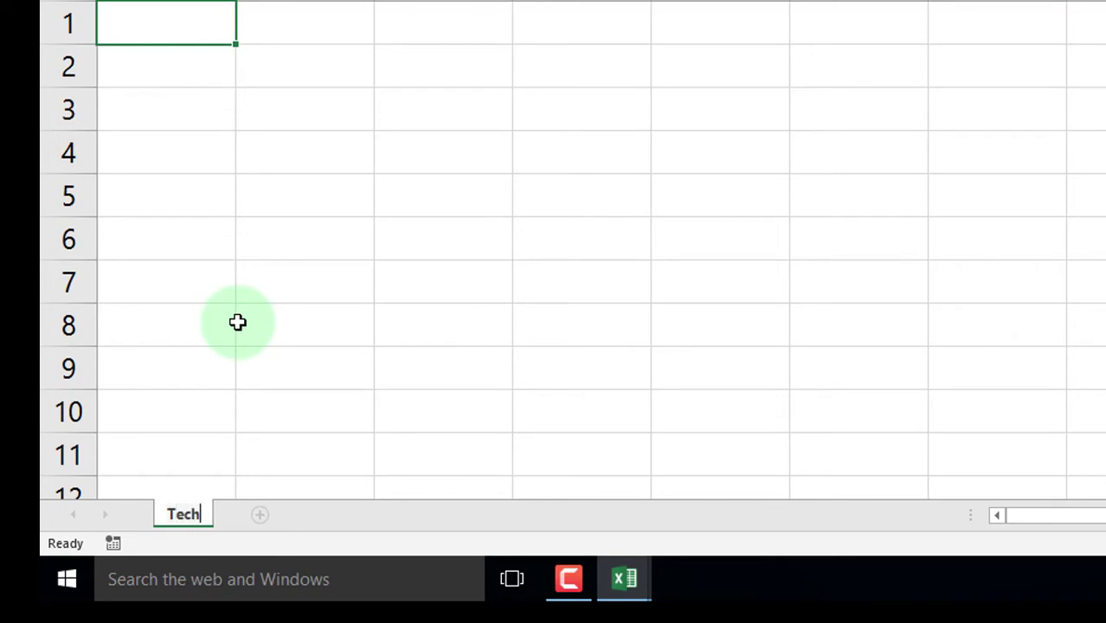
{"action": "type", "text": "Tricks"}
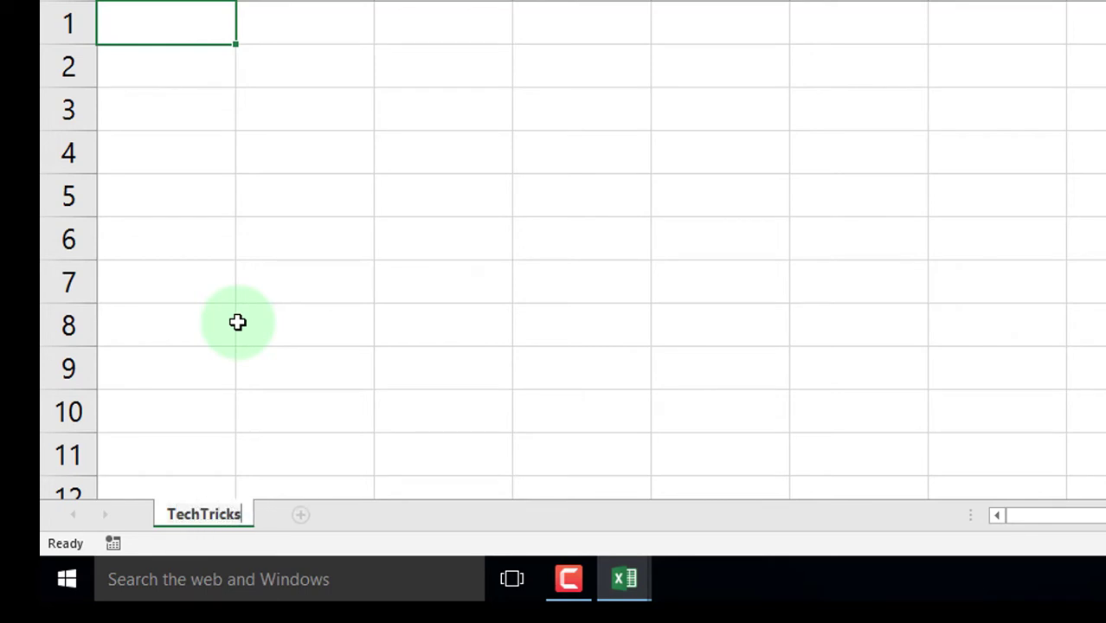
{"action": "type", "text": "Gh"}
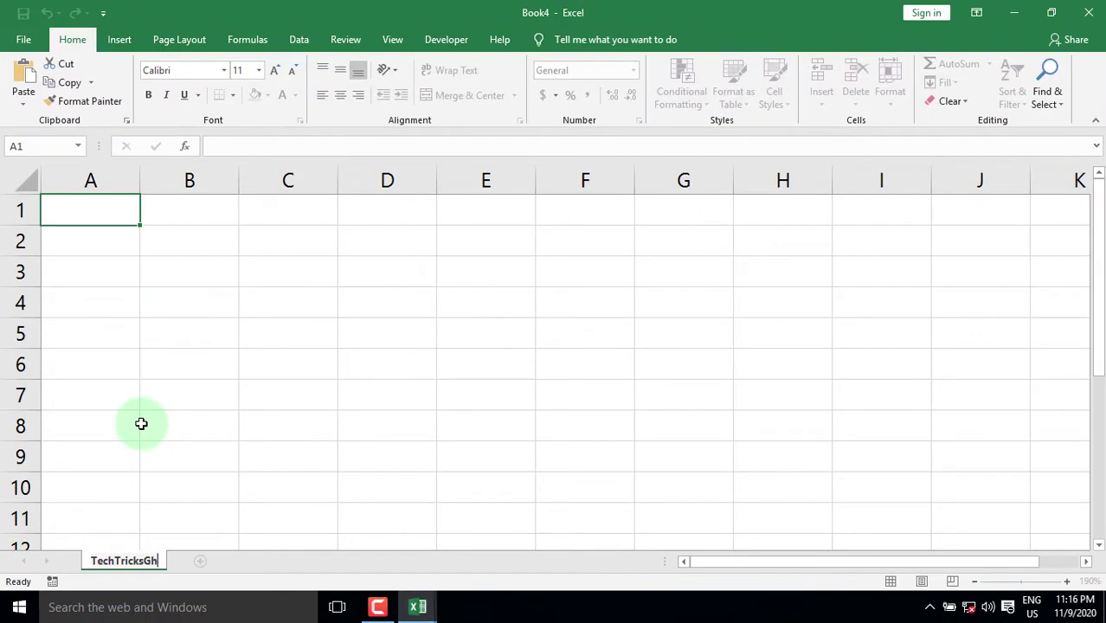
Enter the headers INDEX NO., NAME, CLASS and HOUSE in cells A1 to D1
{"action": "left_click", "coordinate": [106, 209]}
{"action": "type", "text": "IN"}
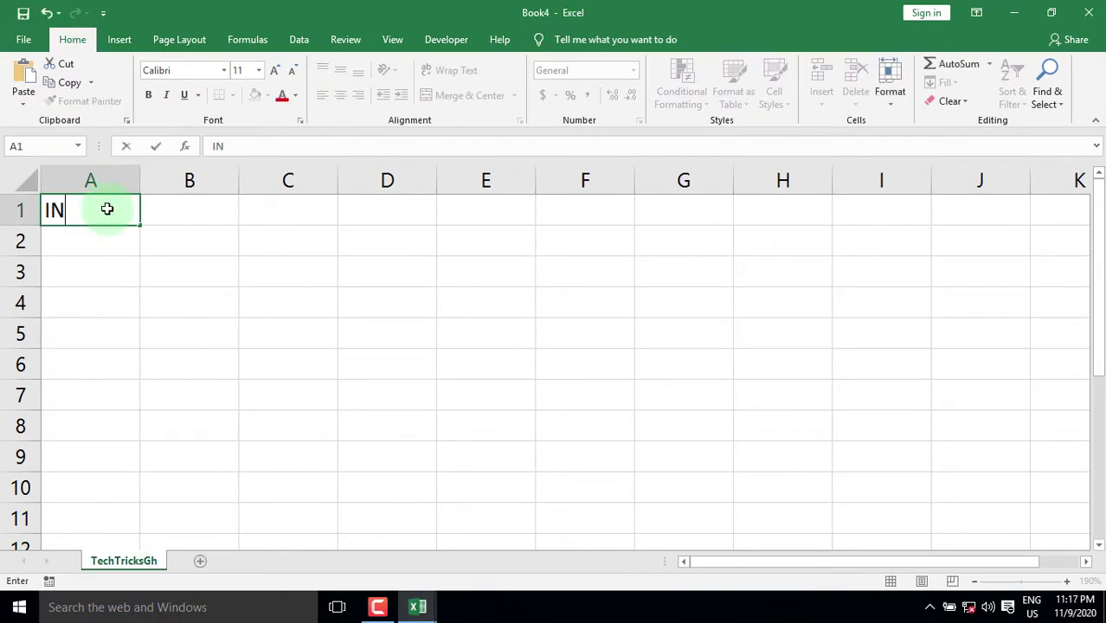
{"action": "type", "text": "DEX NO."}
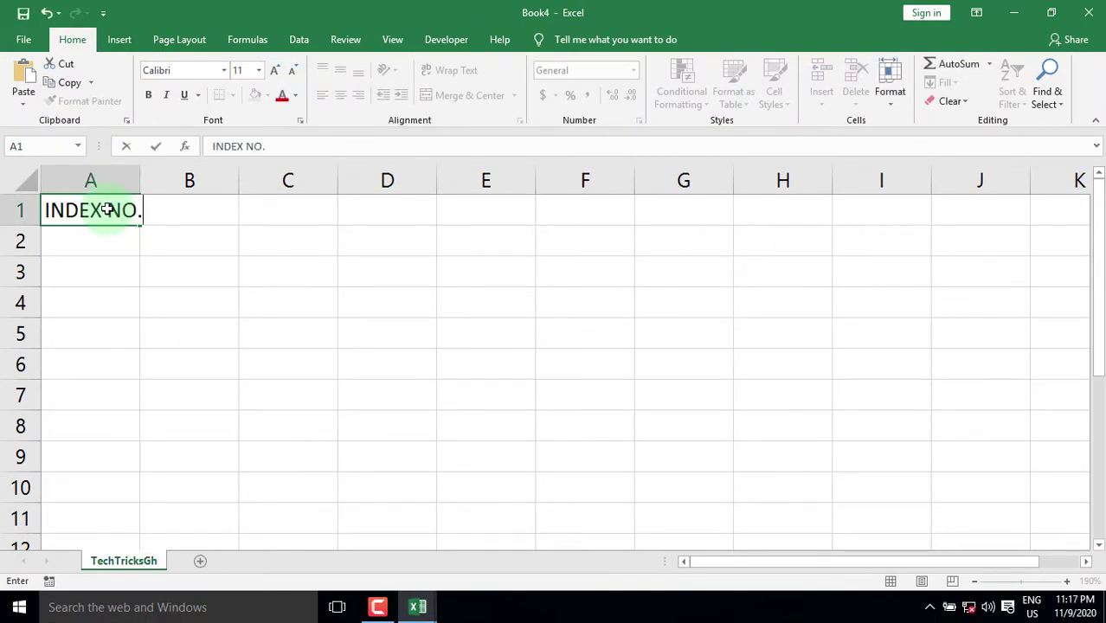
{"action": "key", "text": "Tab"}
{"action": "type", "text": "NAME"}
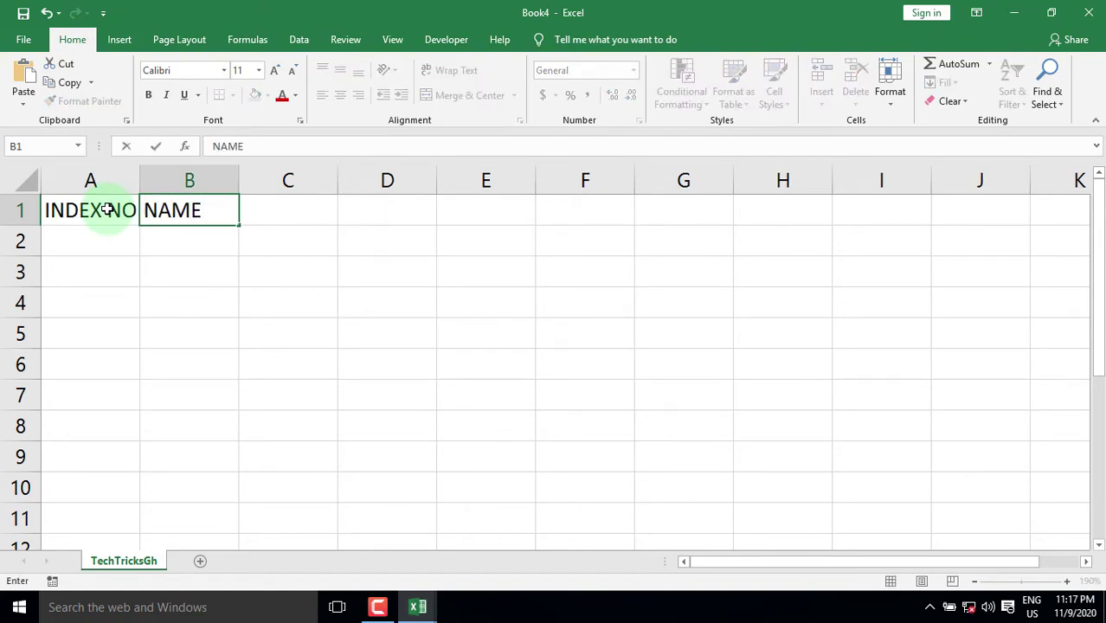
{"action": "key", "text": "Tab"}
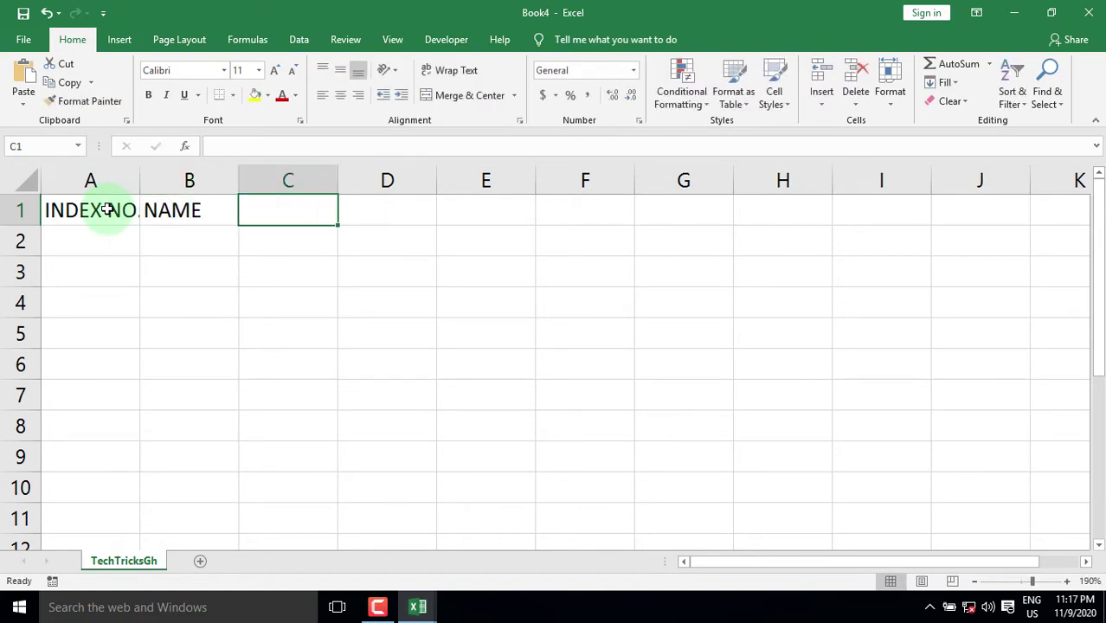
{"action": "type", "text": "CLASS"}
{"action": "key", "text": "Tab"}
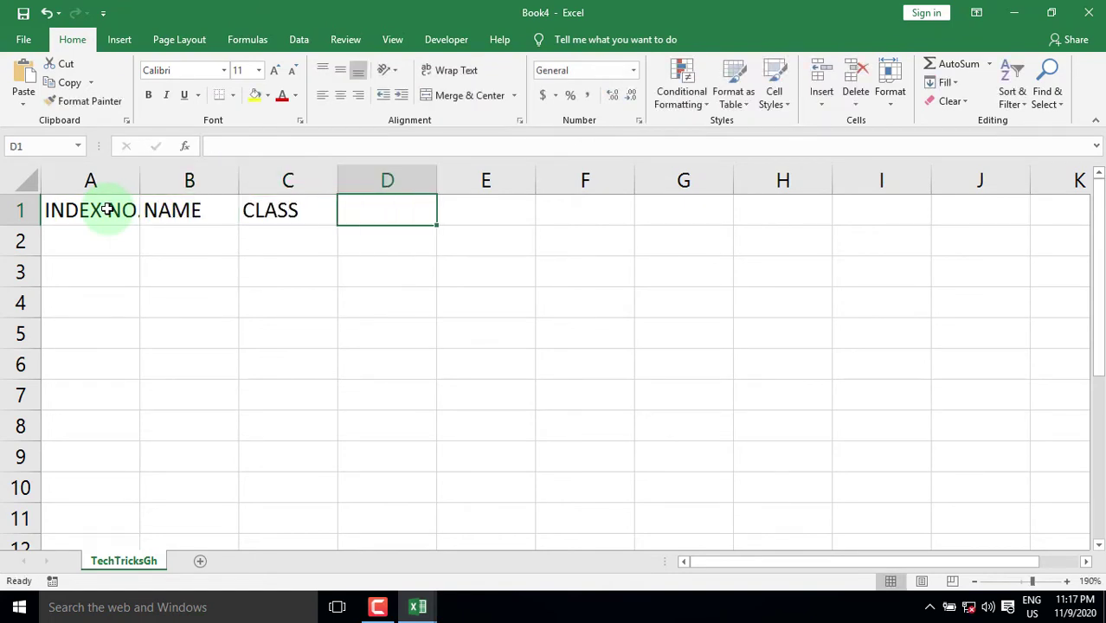
{"action": "type", "text": "HOUSE"}
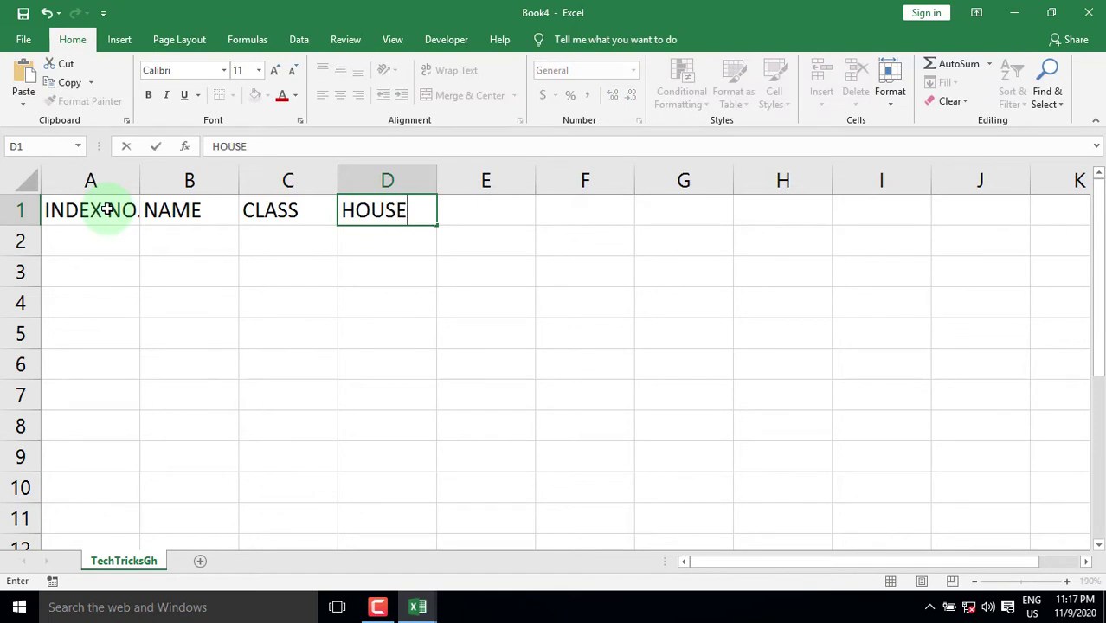
{"action": "key", "text": "Return"}
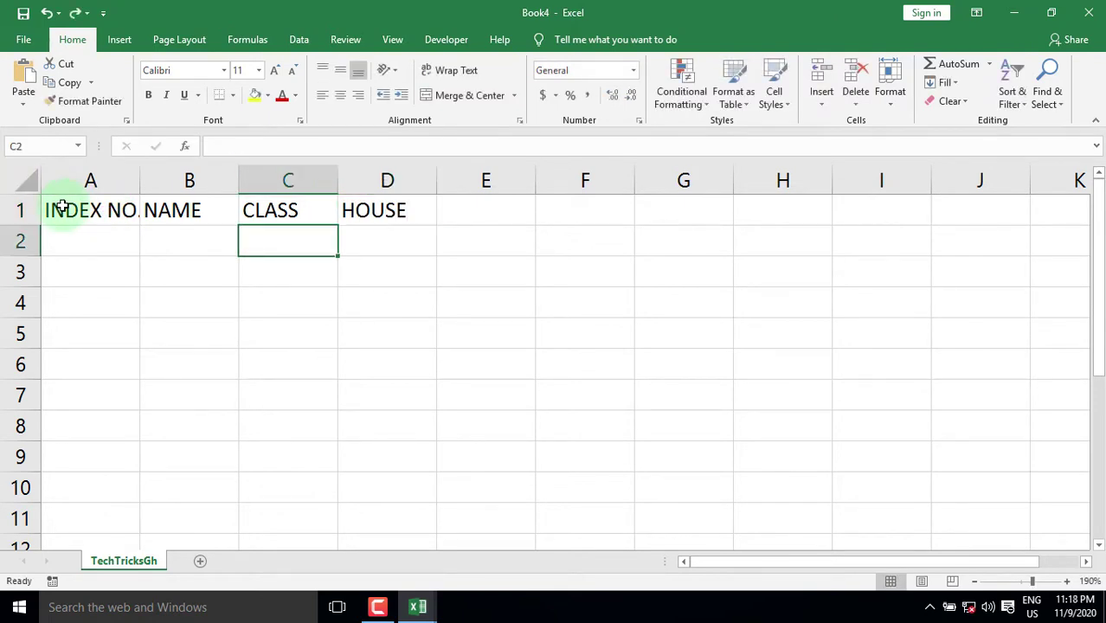
Widen columns A to D to the same larger width
{"action": "left_click_drag", "start_coordinate": [58, 179], "coordinate": [377, 179]}
{"action": "left_click_drag", "start_coordinate": [141, 179], "coordinate": [200, 179]}
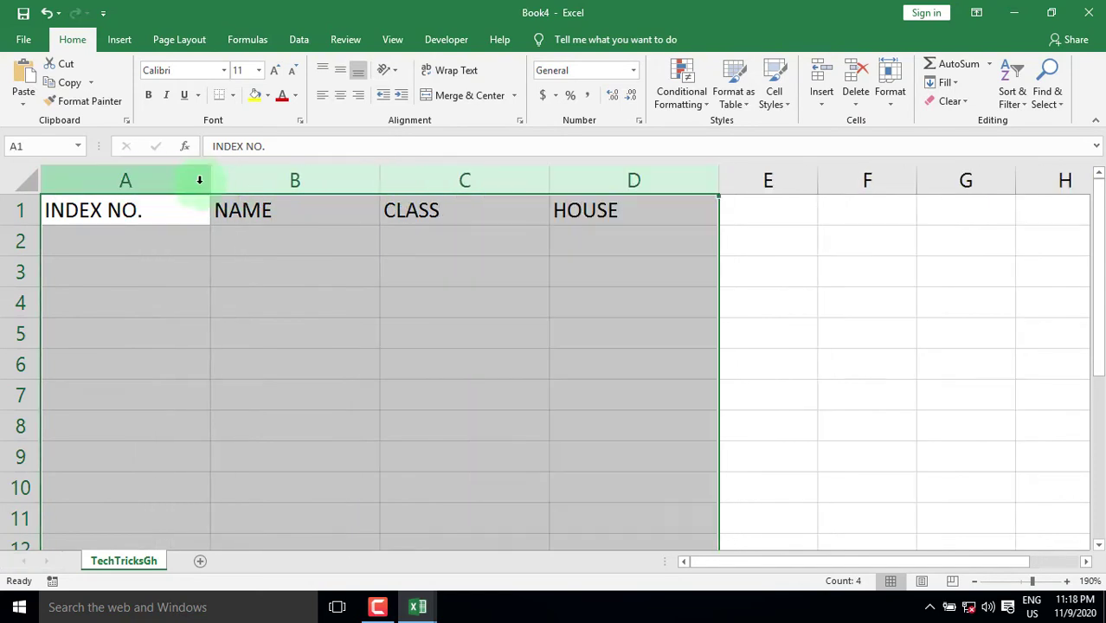
{"action": "left_click", "coordinate": [773, 279]}
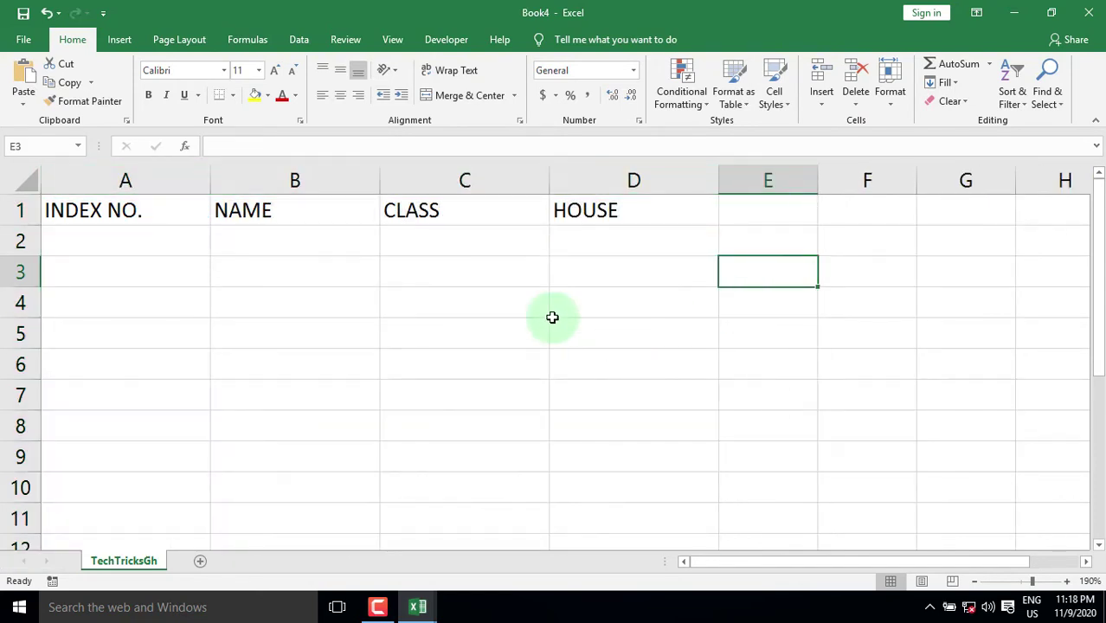
Convert A1:D1 into a table with a header row and apply a light table style
{"action": "left_click_drag", "start_coordinate": [61, 212], "coordinate": [575, 214]}
{"action": "key", "text": "ctrl+t"}
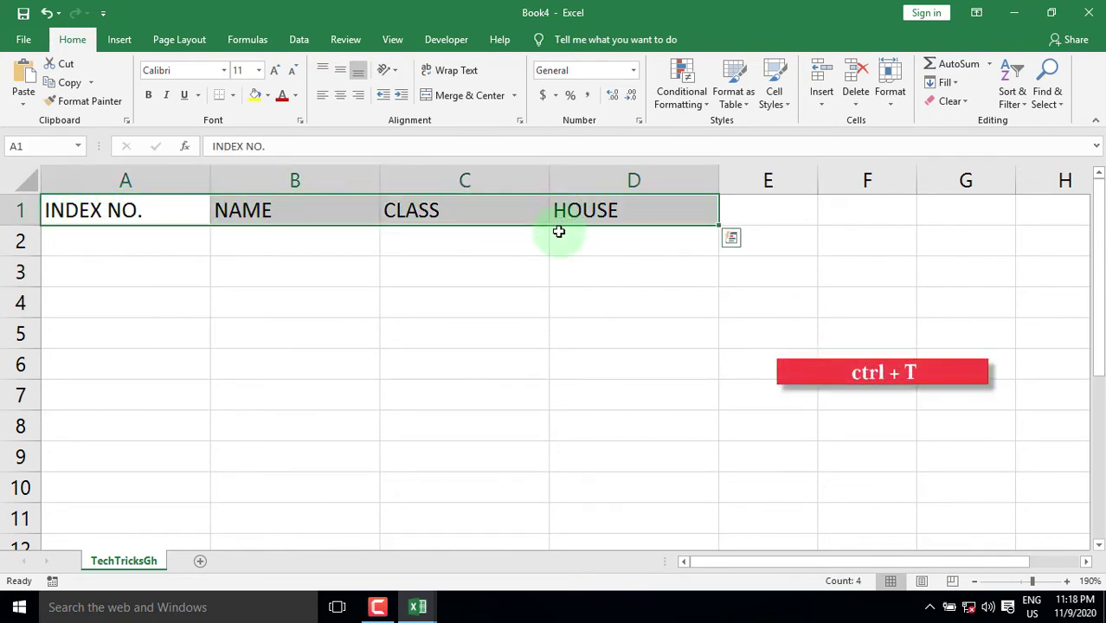
{"action": "key", "text": "ctrl+t"}
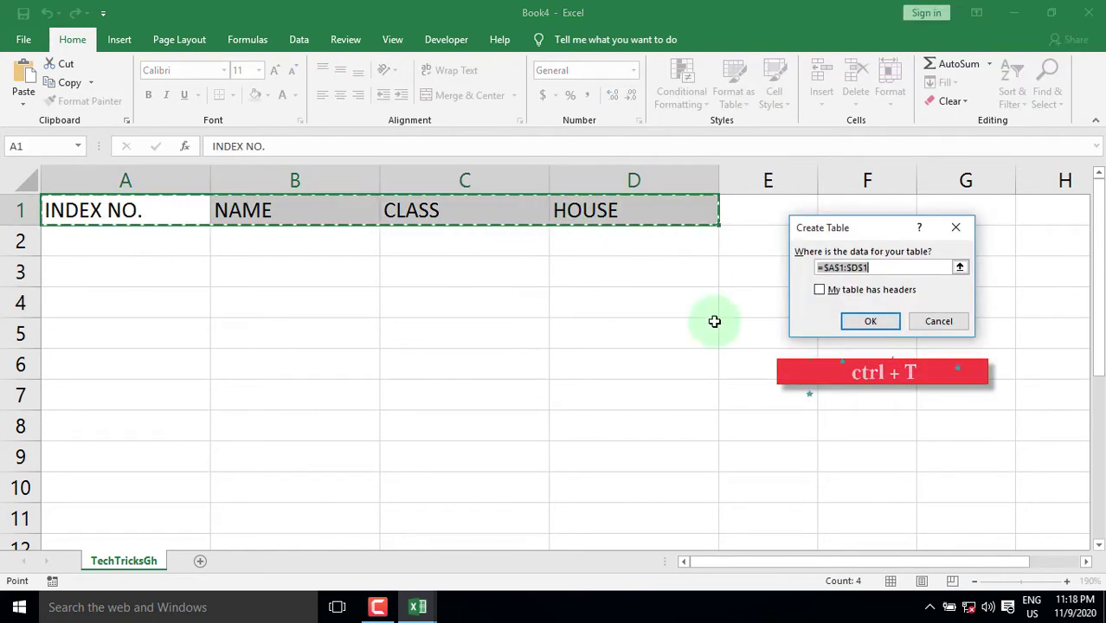
{"action": "left_click", "coordinate": [820, 291]}
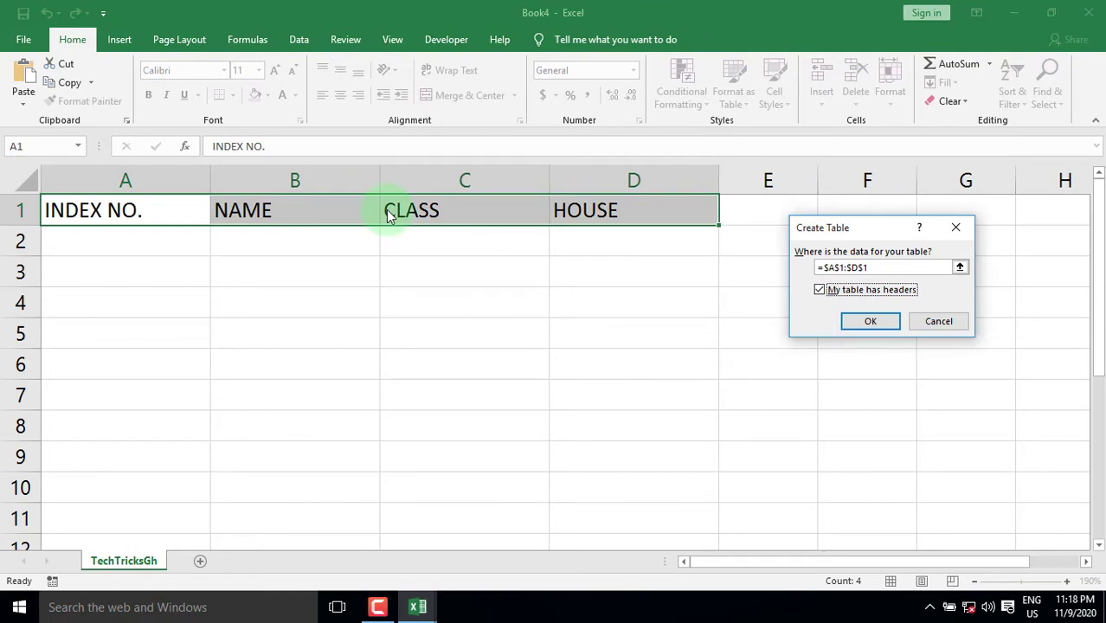
{"action": "left_click", "coordinate": [861, 326]}
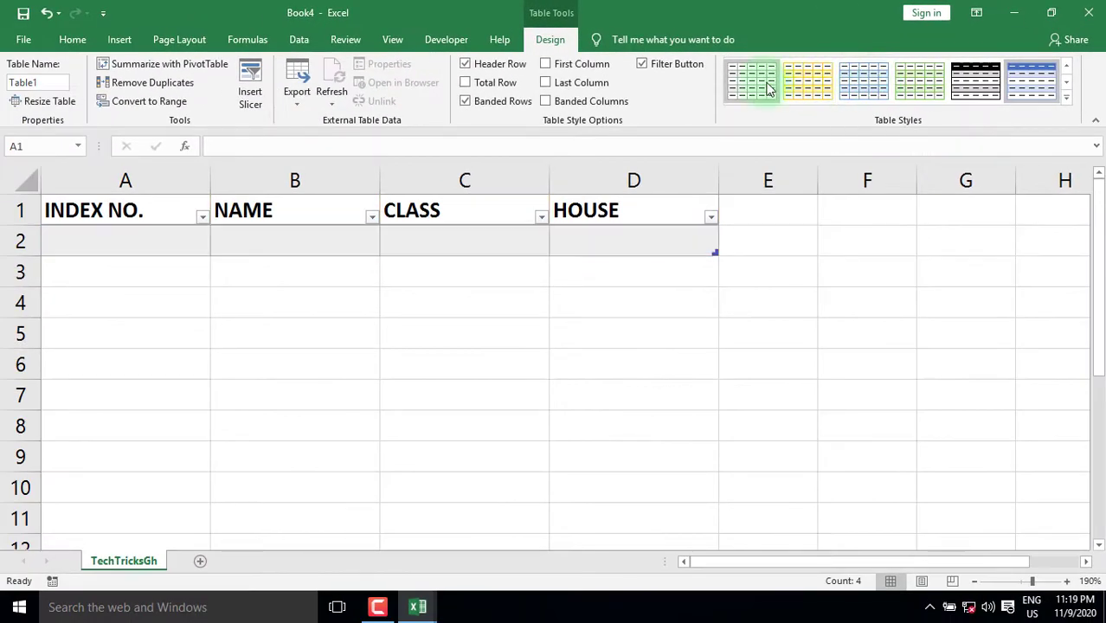
{"action": "left_click", "coordinate": [764, 87]}
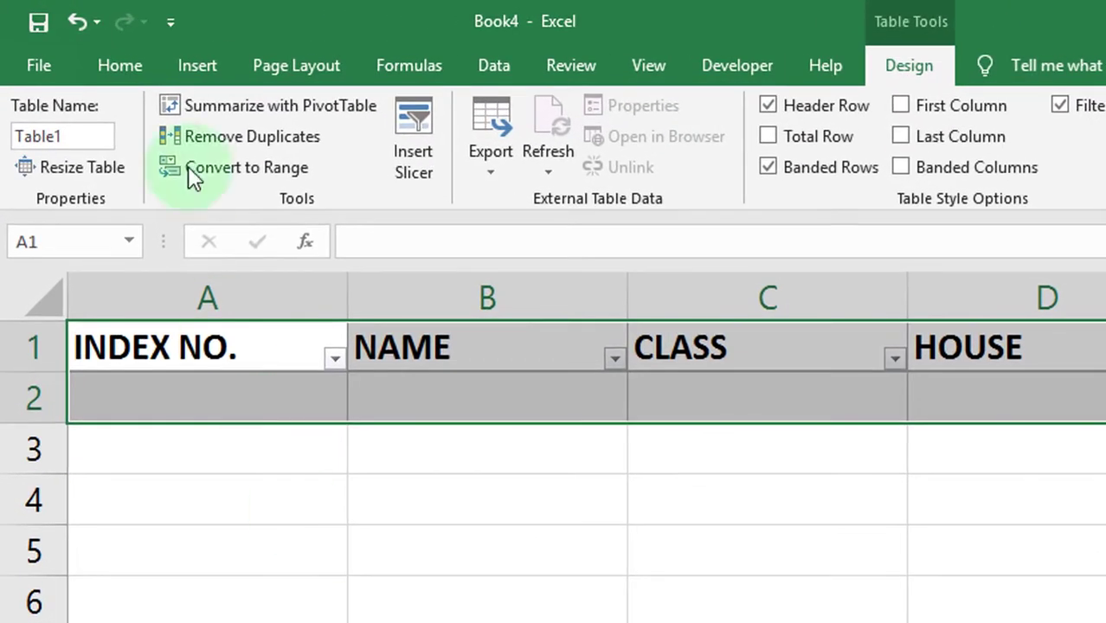
Add the Form... command from All Commands to the Quick Access Toolbar through Excel Options
{"action": "left_click", "coordinate": [168, 19]}
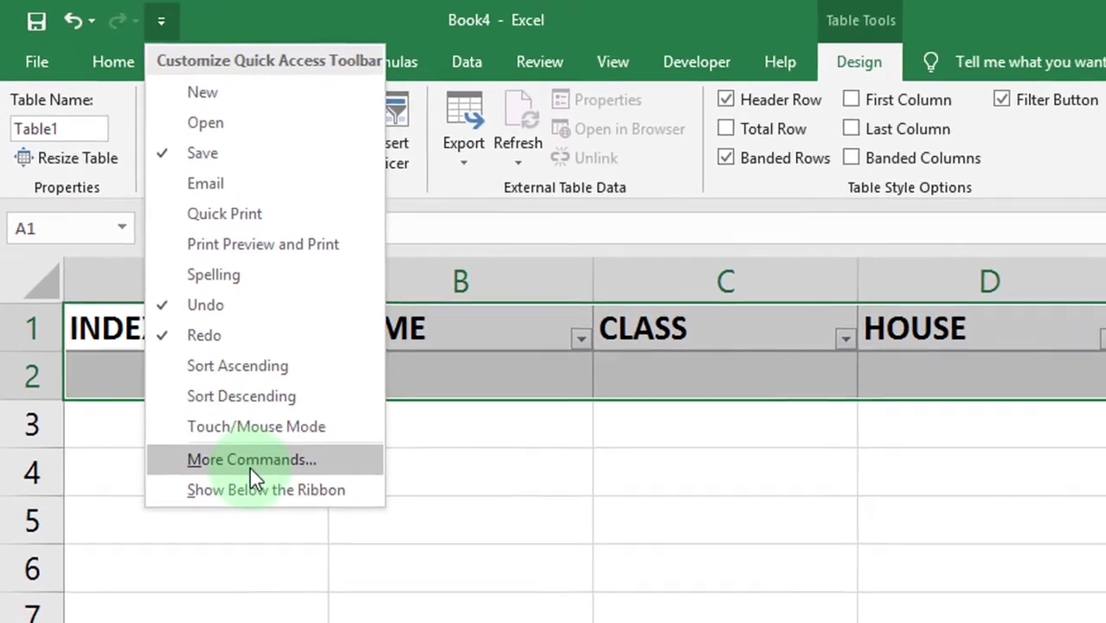
{"action": "left_click", "coordinate": [260, 487]}
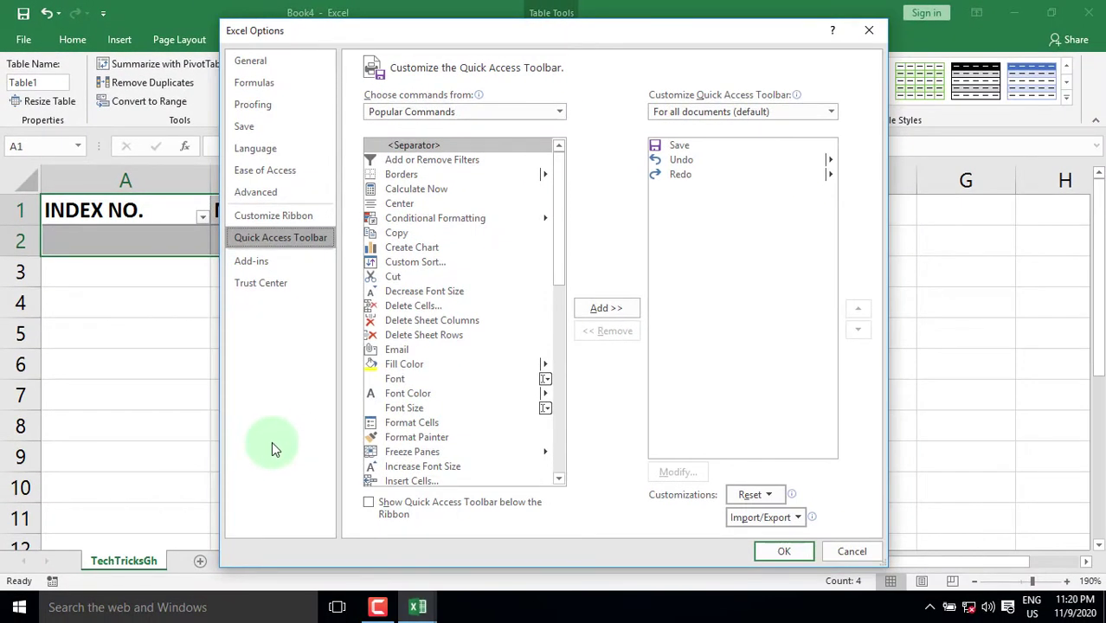
{"action": "left_click", "coordinate": [555, 116]}
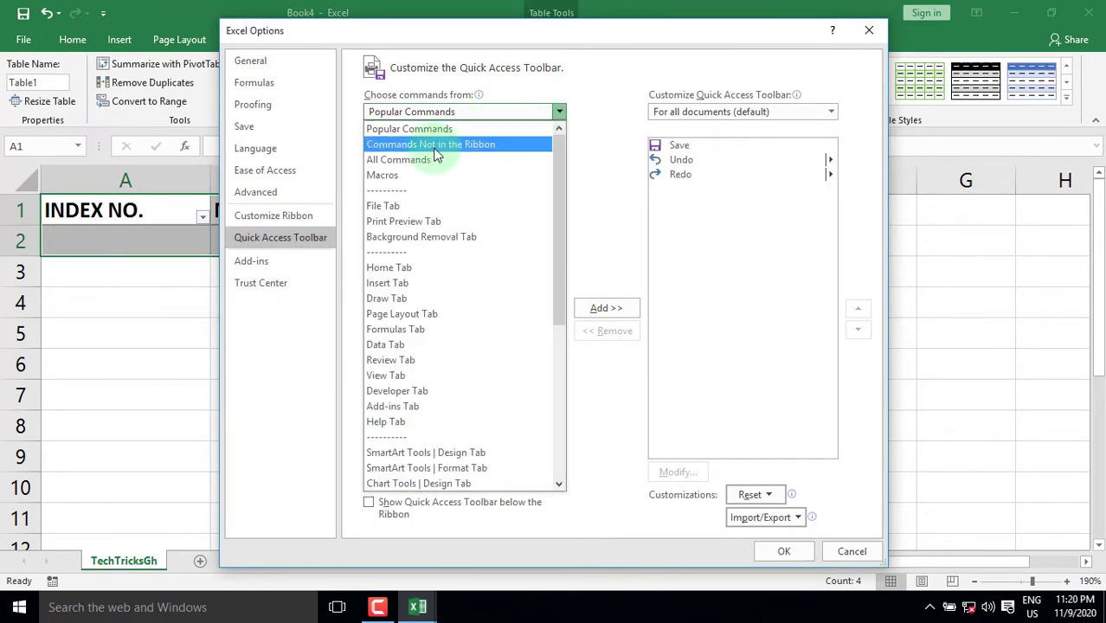
{"action": "left_click", "coordinate": [459, 122]}
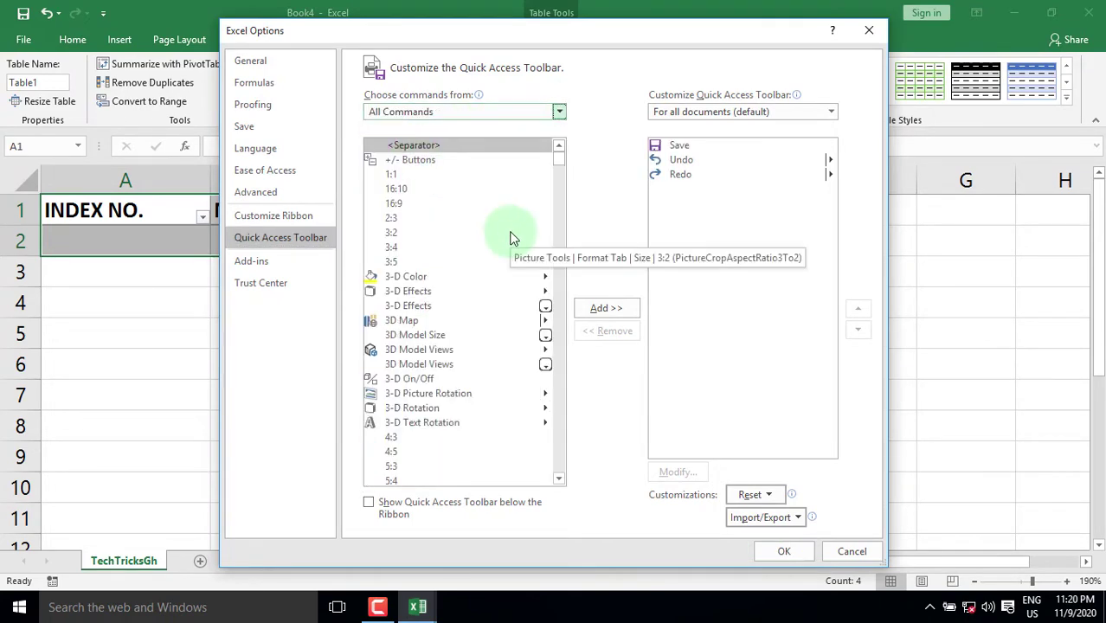
{"action": "scroll", "coordinate": [454, 235], "scroll_direction": "down", "scroll_amount": 1}
{"action": "scroll", "coordinate": [454, 234], "scroll_direction": "down", "scroll_amount": 20}
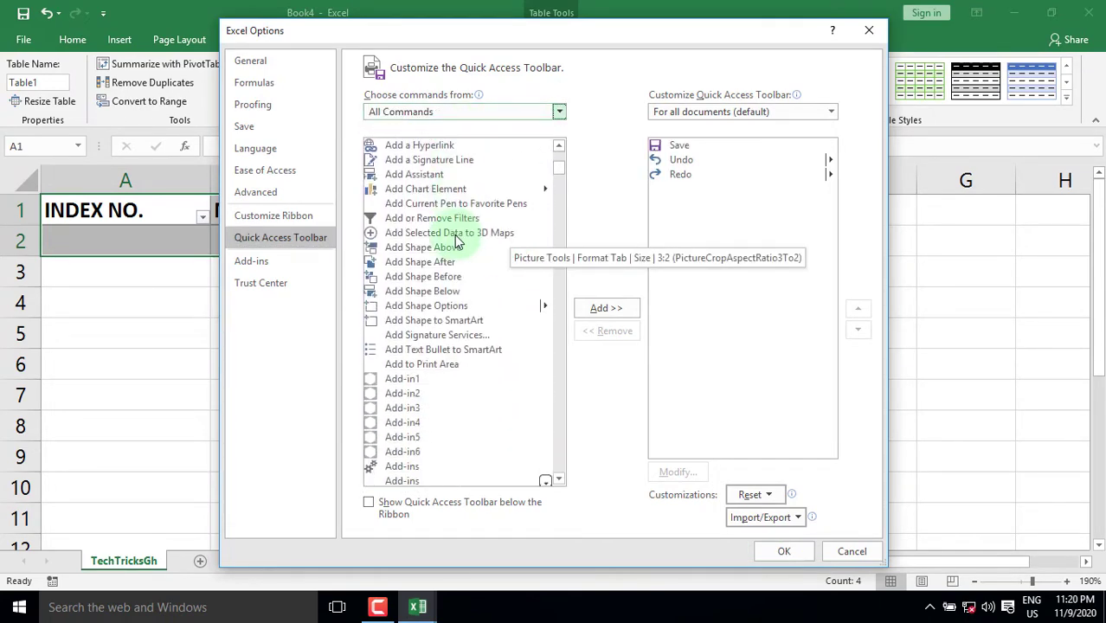
{"action": "scroll", "coordinate": [438, 256], "scroll_direction": "down", "scroll_amount": 20}
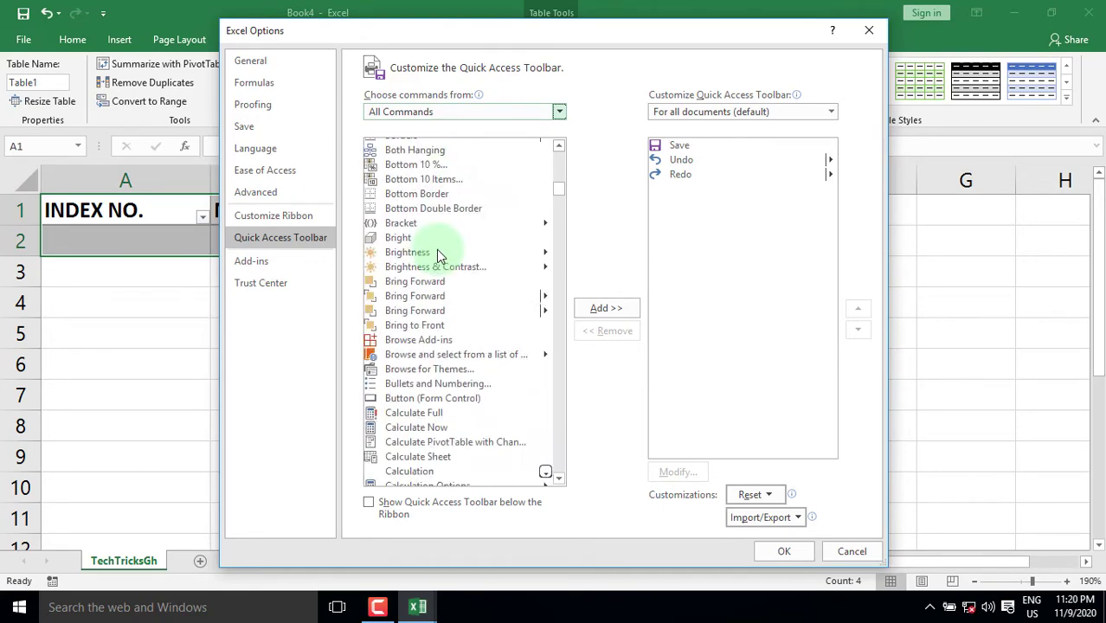
{"action": "scroll", "coordinate": [436, 250], "scroll_direction": "down", "scroll_amount": 20}
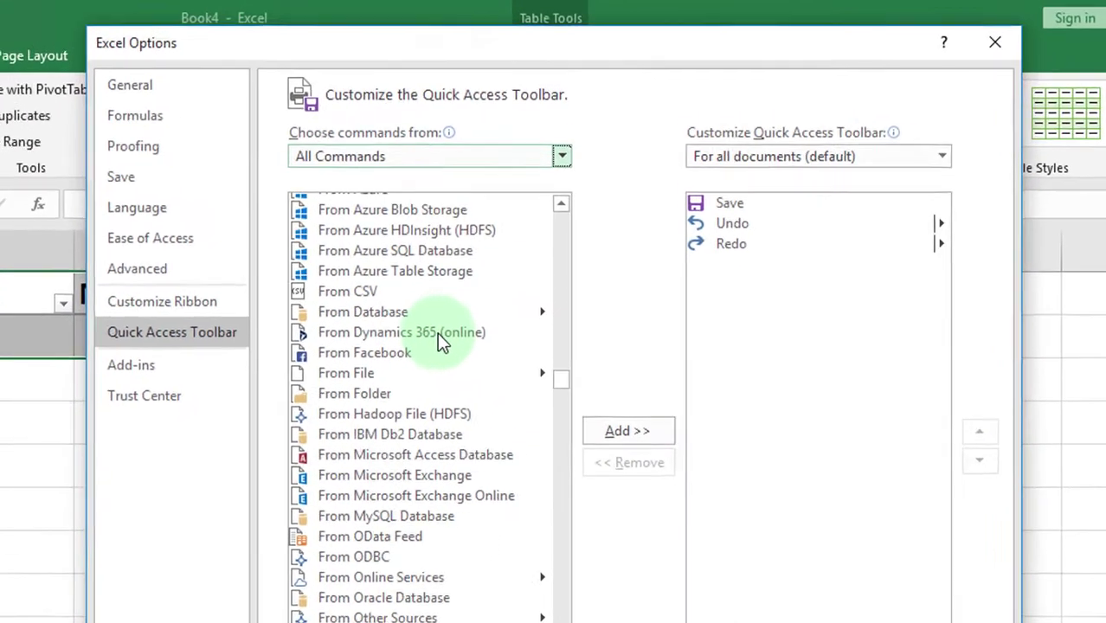
{"action": "scroll", "coordinate": [437, 332], "scroll_direction": "down", "scroll_amount": 1}
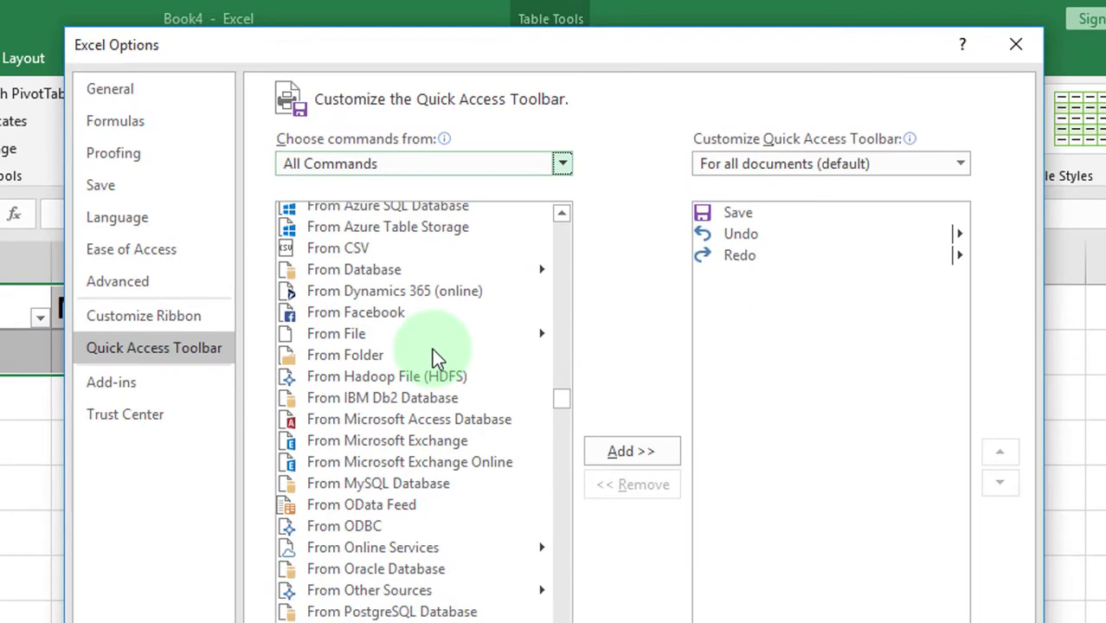
{"action": "scroll", "coordinate": [433, 353], "scroll_direction": "up", "scroll_amount": 10}
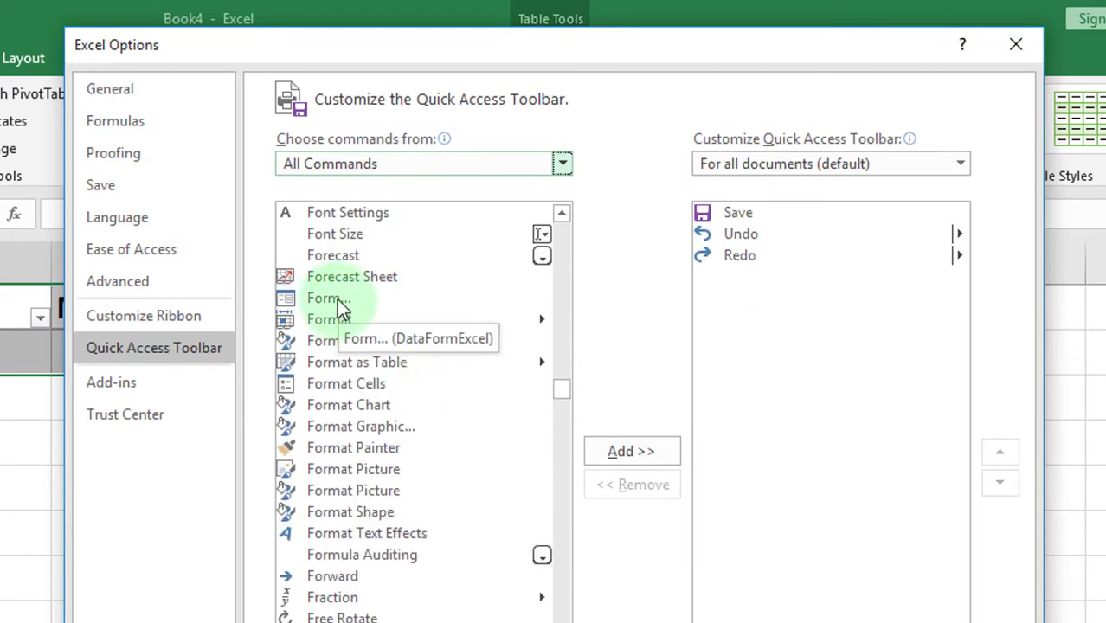
{"action": "left_click", "coordinate": [341, 303]}
{"action": "left_click", "coordinate": [622, 451]}
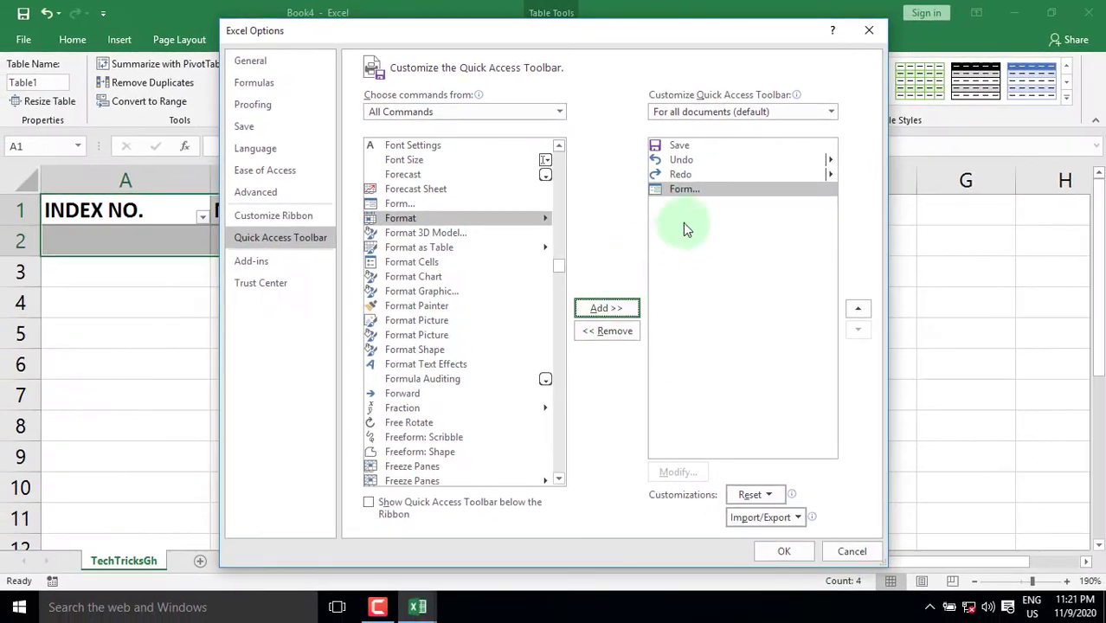
{"action": "left_click", "coordinate": [779, 554]}
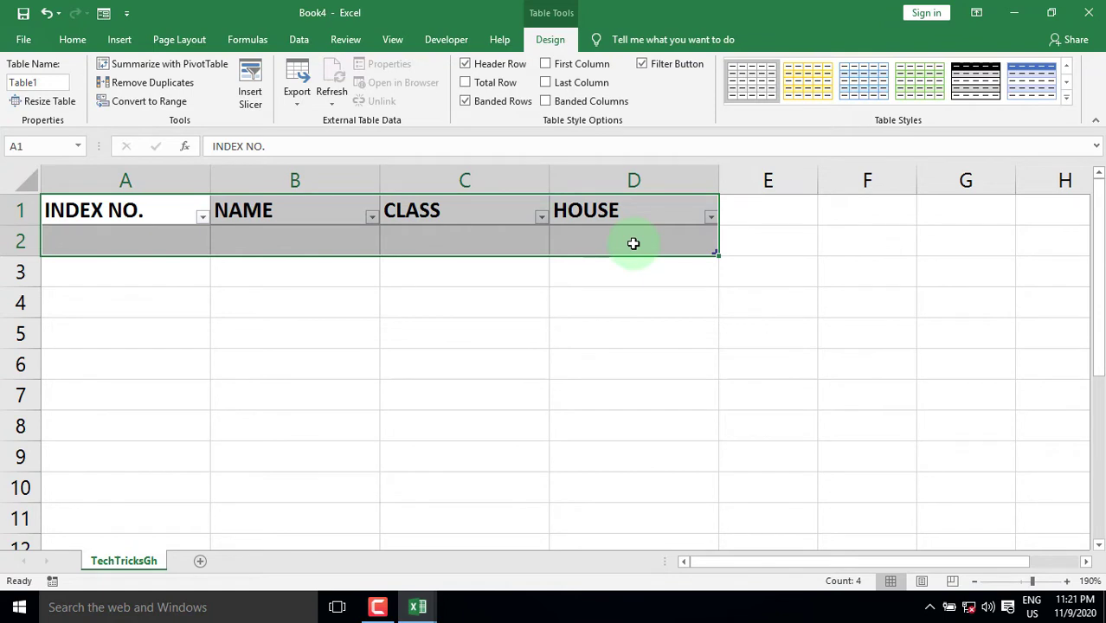
In the data form, save record 01 with the student's name, class Science and house Freeman
{"action": "left_click", "coordinate": [104, 13]}
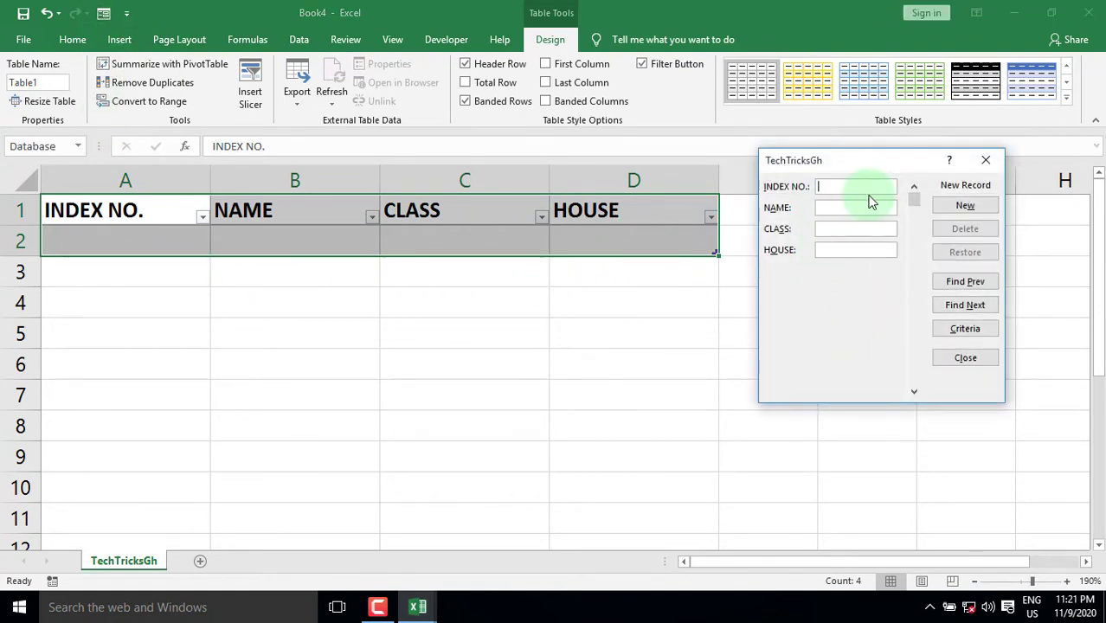
{"action": "type", "text": "'01"}
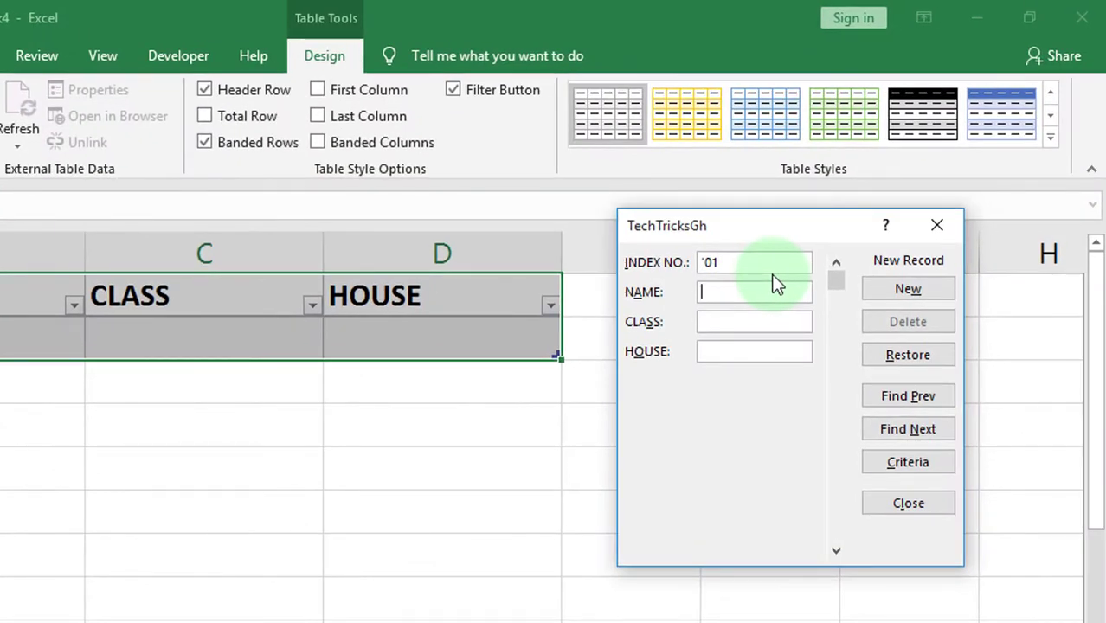
{"action": "type", "text": "Desmond Tutu"}
{"action": "key", "text": "Tab"}
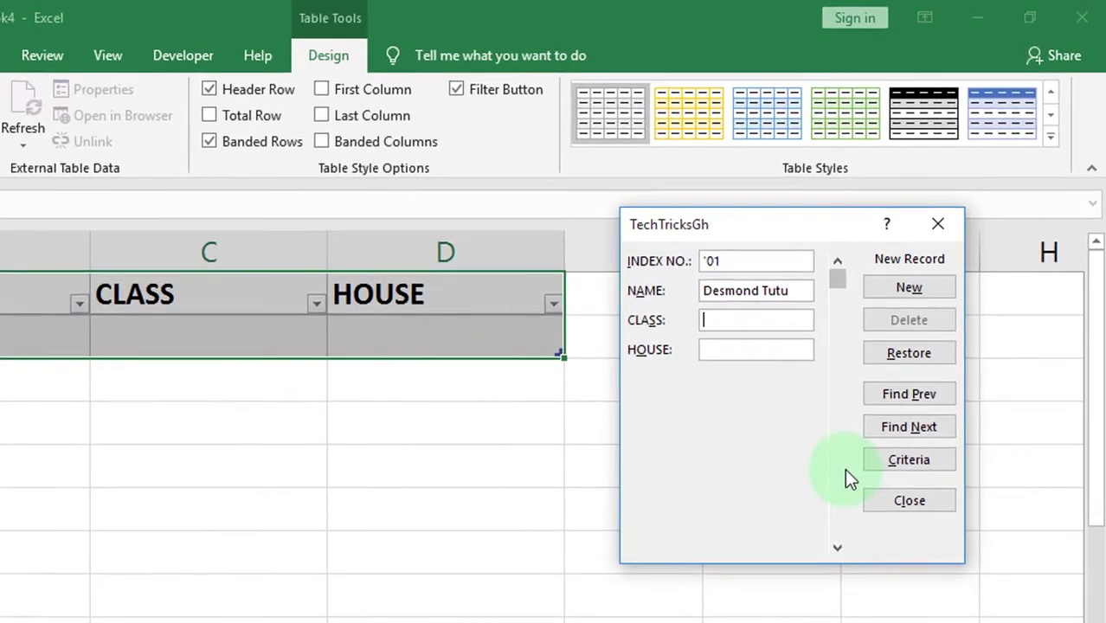
{"action": "type", "text": "Science"}
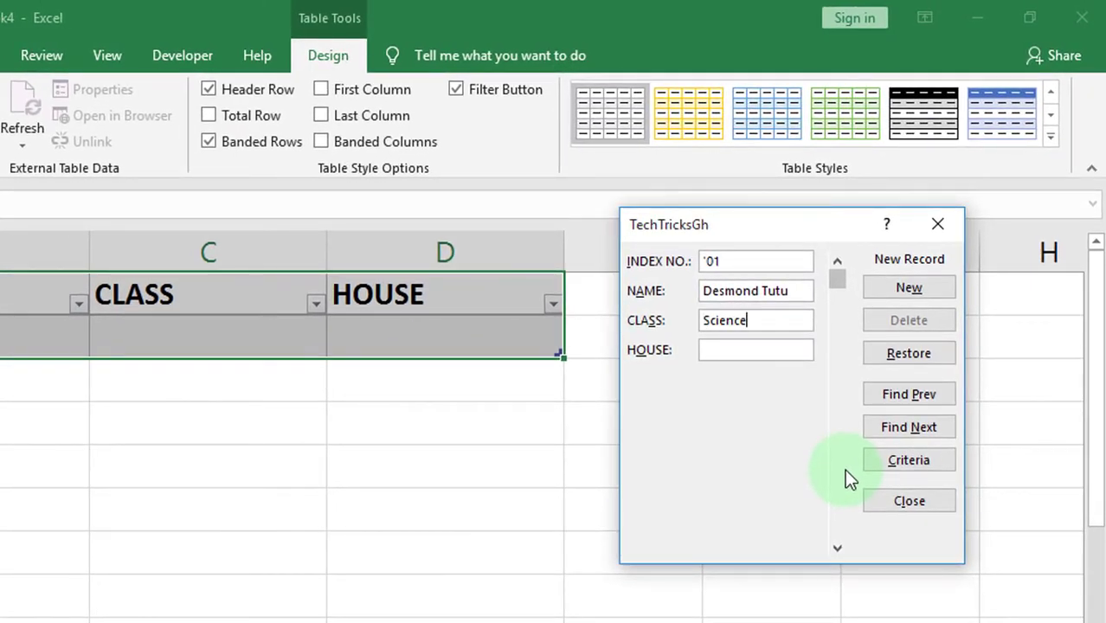
{"action": "key", "text": "Tab"}
{"action": "type", "text": "Freem"}
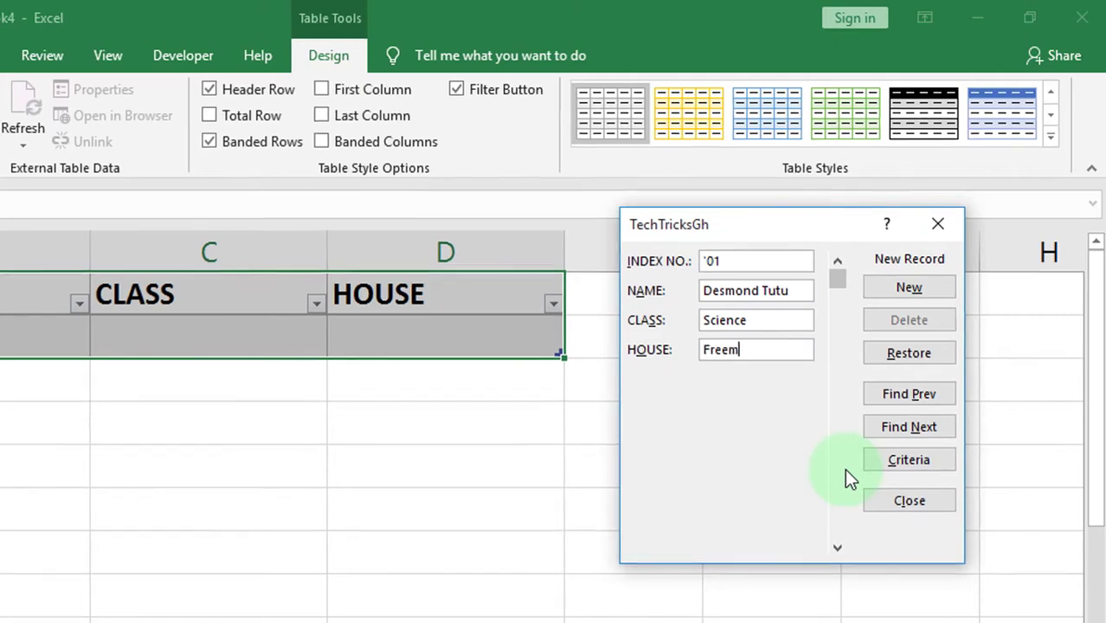
{"action": "type", "text": "an"}
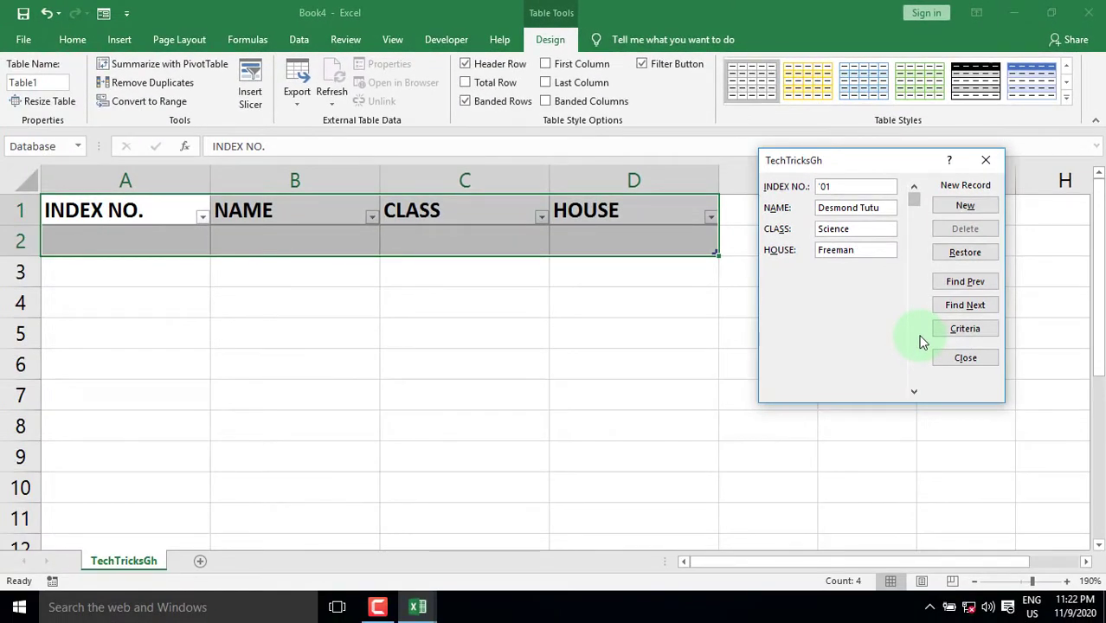
{"action": "key", "text": "Return"}
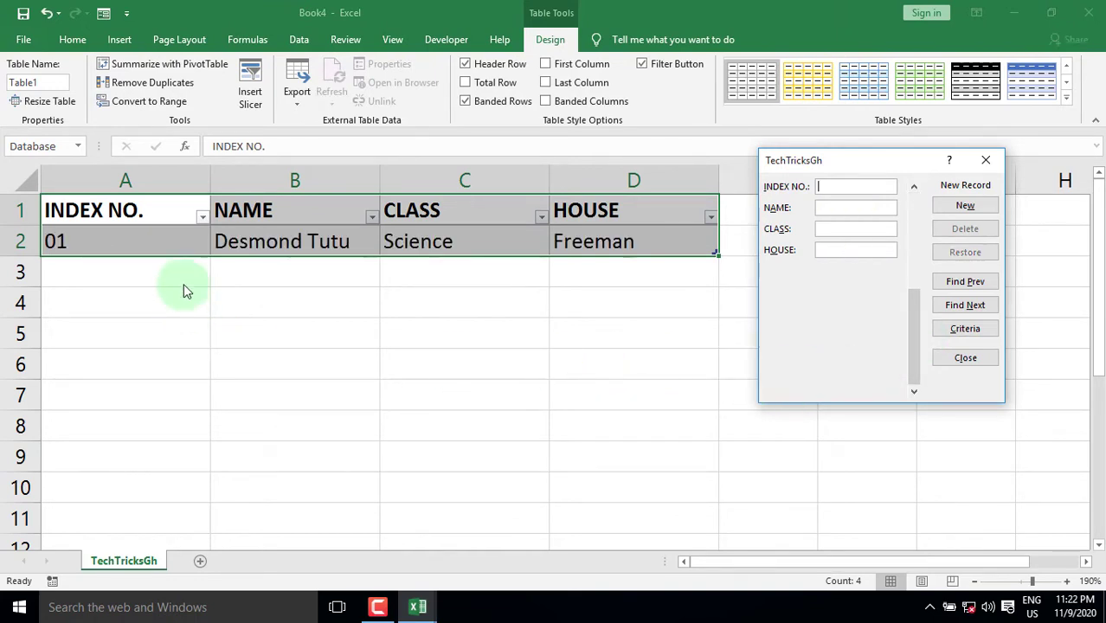
Save record 02 with the student's name, class Business and house Osei Tutu
{"action": "type", "text": "'02"}
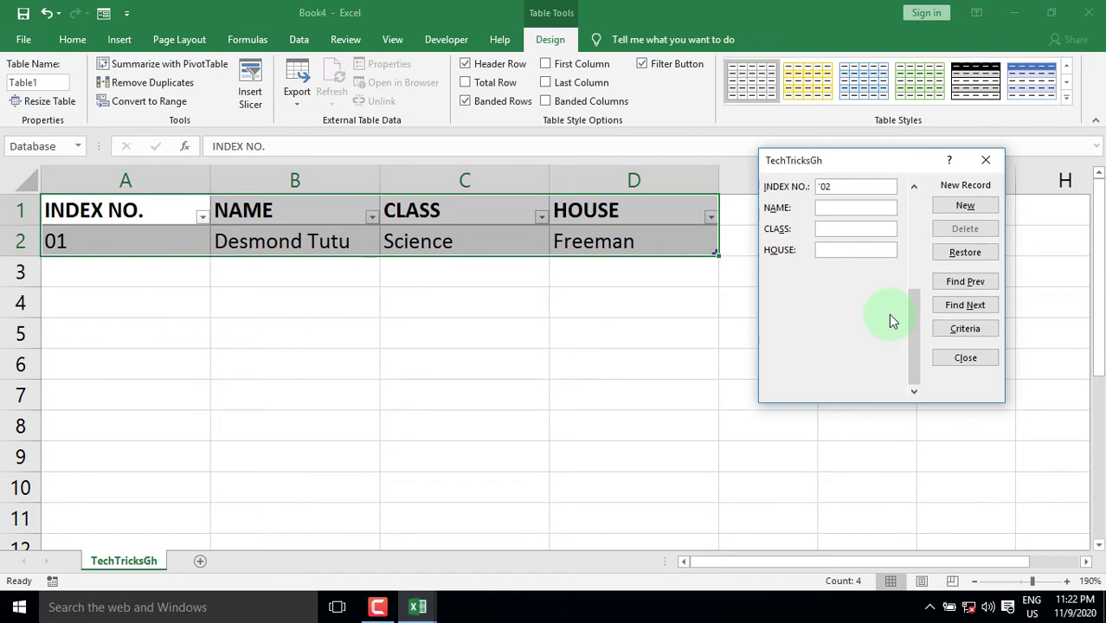
{"action": "key", "text": "Tab"}
{"action": "key", "text": "Tab"}
{"action": "type", "text": "Business"}
{"action": "key", "text": "Tab"}
{"action": "type", "text": "Osei Tutu"}
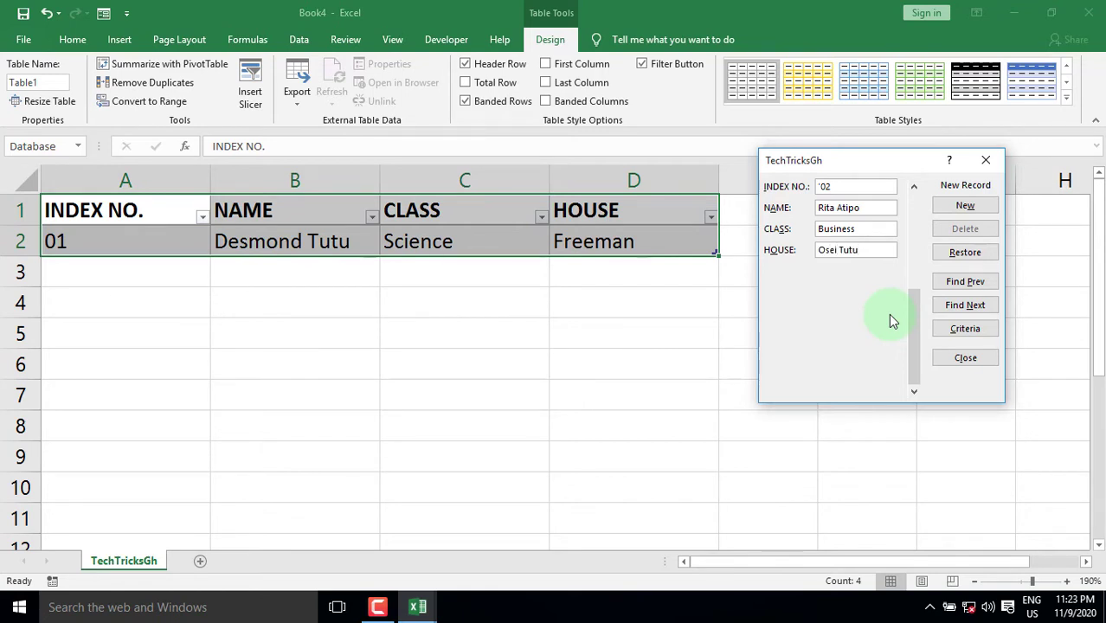
{"action": "key", "text": "Return"}
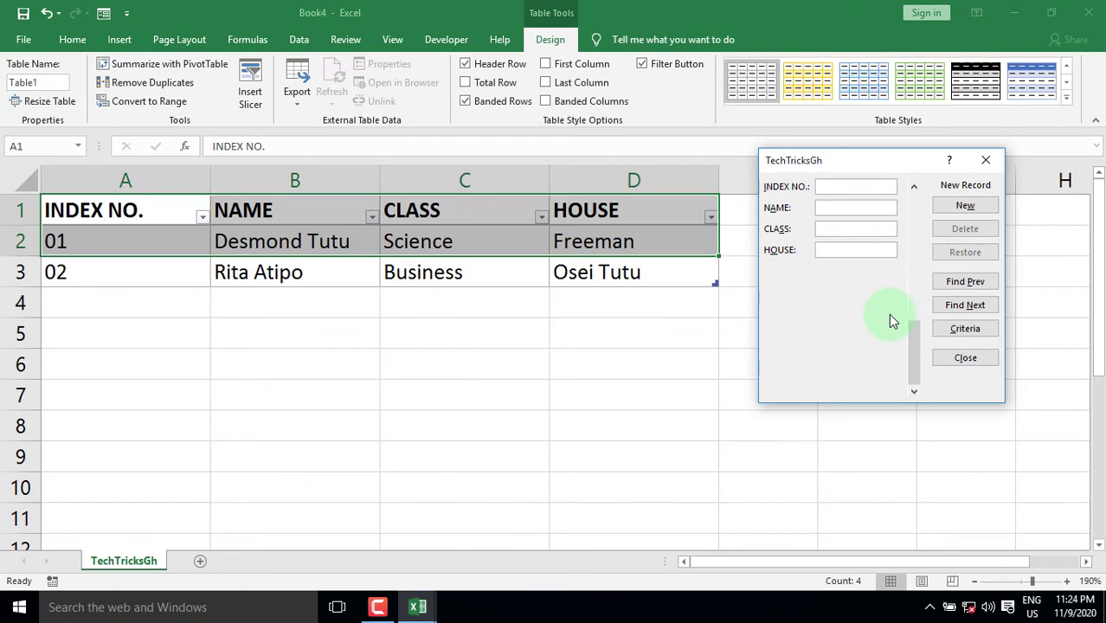
Save record 03 with the student's name, class Visual Art and house Independence
{"action": "type", "text": "'03"}
{"action": "key", "text": "Tab"}
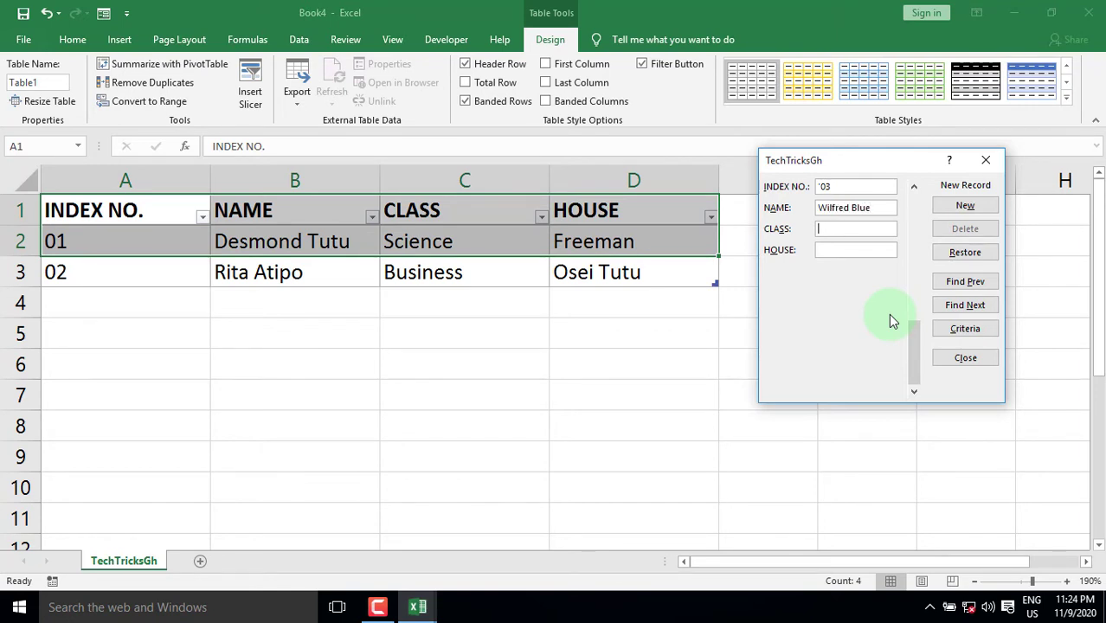
{"action": "key", "text": "Tab"}
{"action": "type", "text": "Visual Art"}
{"action": "key", "text": "Tab"}
{"action": "type", "text": "Independence"}
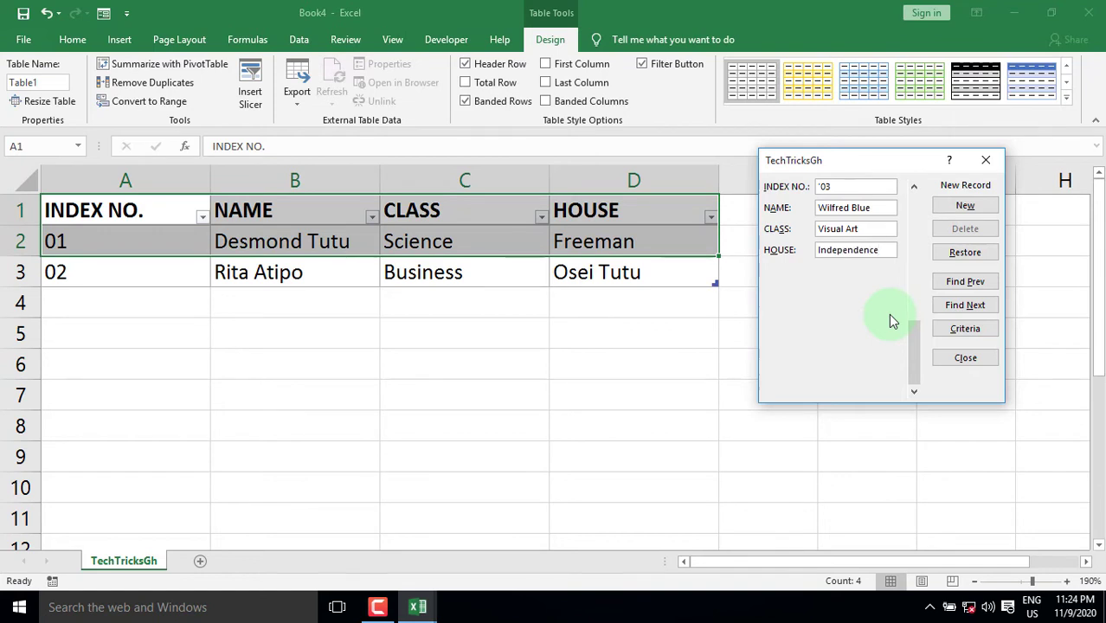
{"action": "key", "text": "Return"}
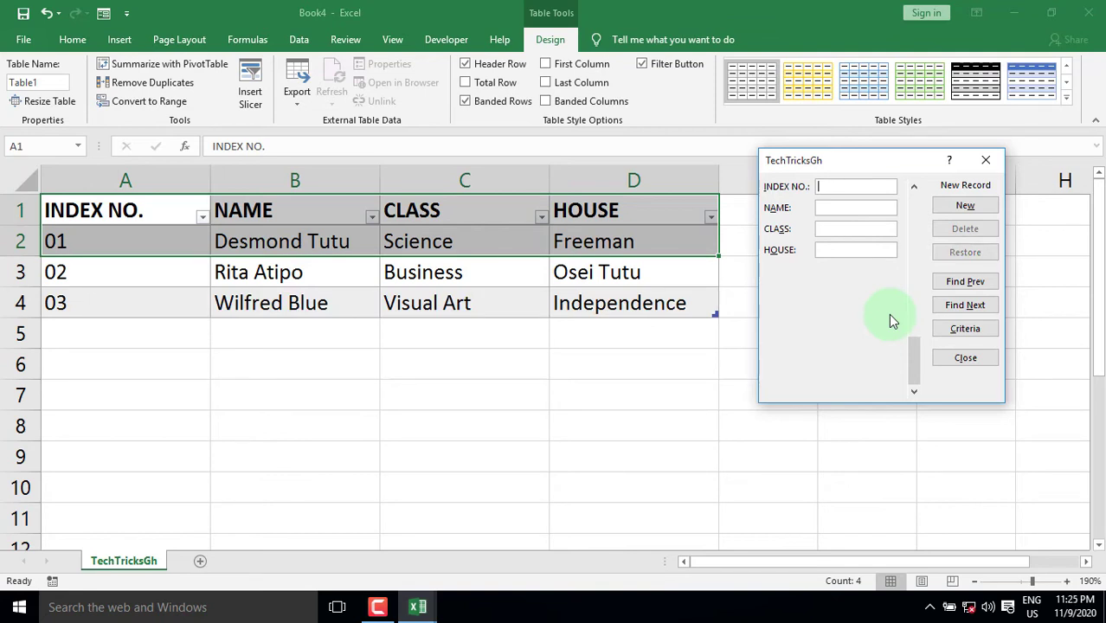
Save record 04 with class Home Economics and house Prempeh, then close the form
{"action": "type", "text": "'04"}
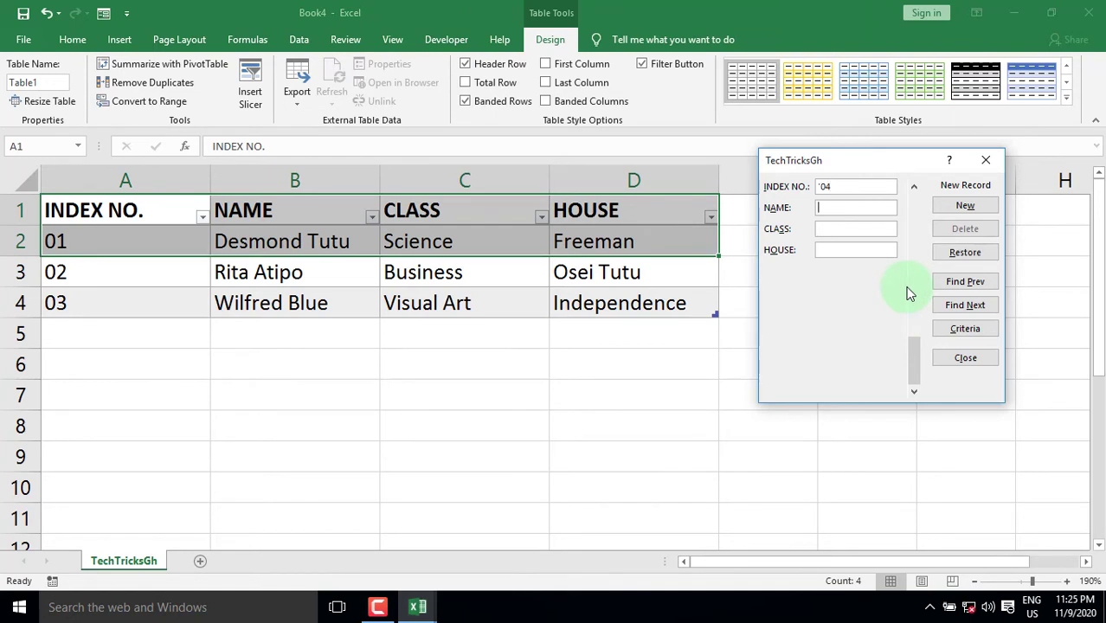
{"action": "key", "text": "Tab"}
{"action": "type", "text": "Home E"}
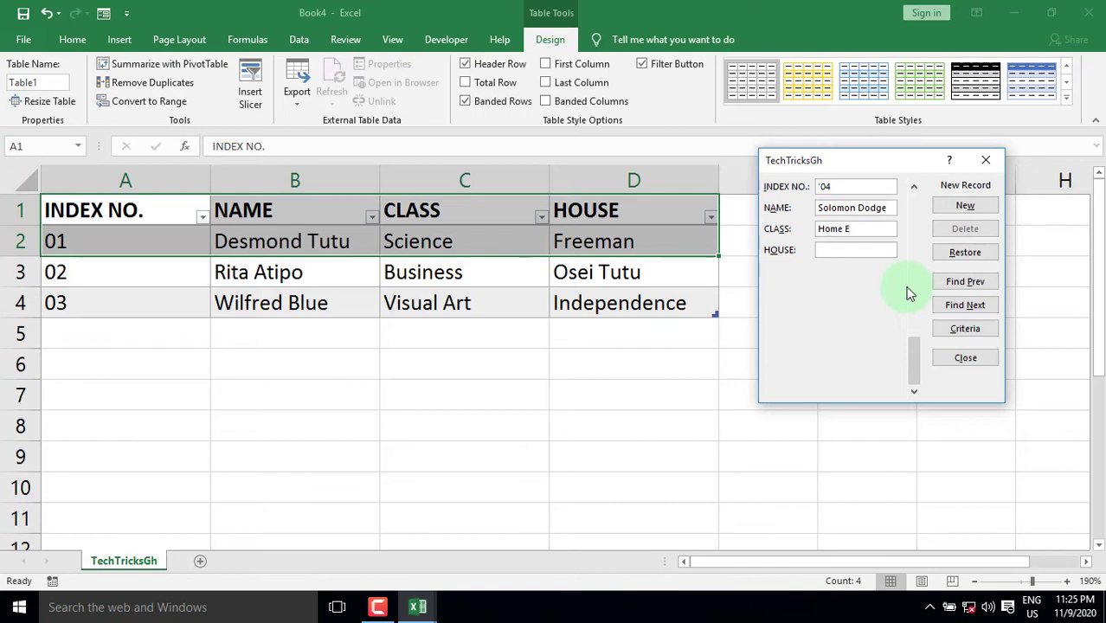
{"action": "type", "text": "conomi"}
{"action": "type", "text": "Prempeh"}
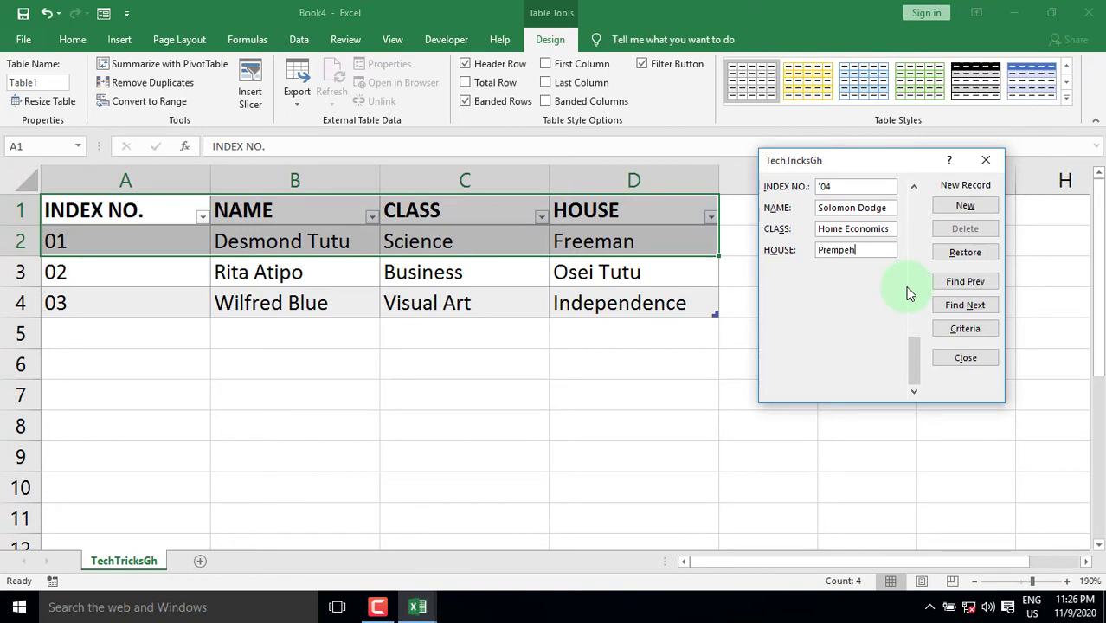
{"action": "key", "text": "Return"}
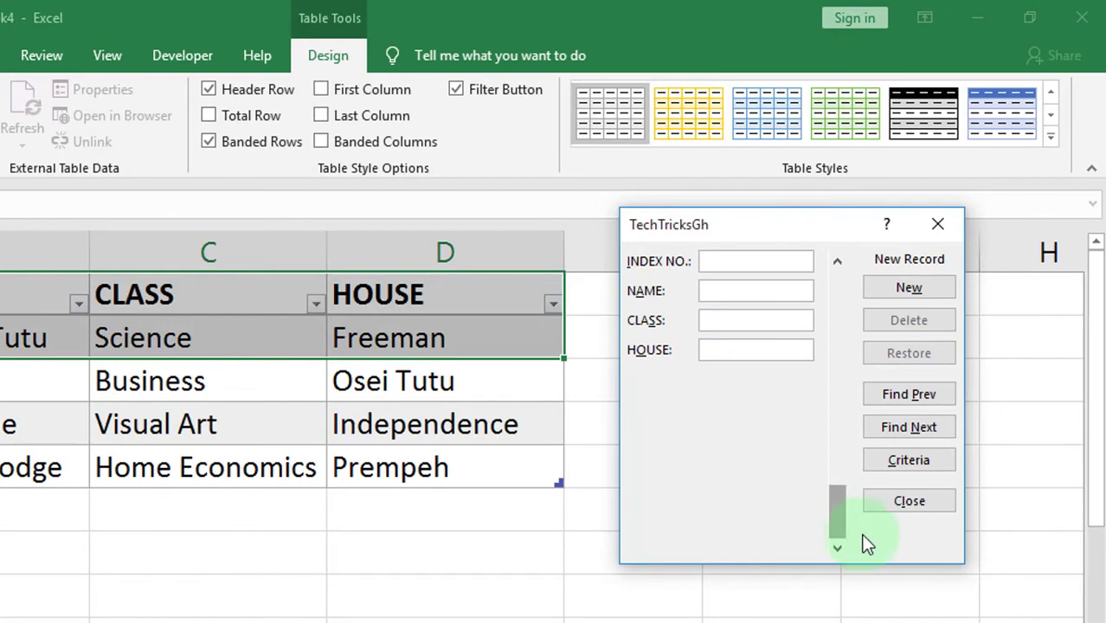
{"action": "left_click", "coordinate": [909, 502]}
Type record 05 into row 6: index 05, the student's name, class Arts and the house
{"action": "left_click", "coordinate": [51, 363]}
{"action": "type", "text": "'05"}
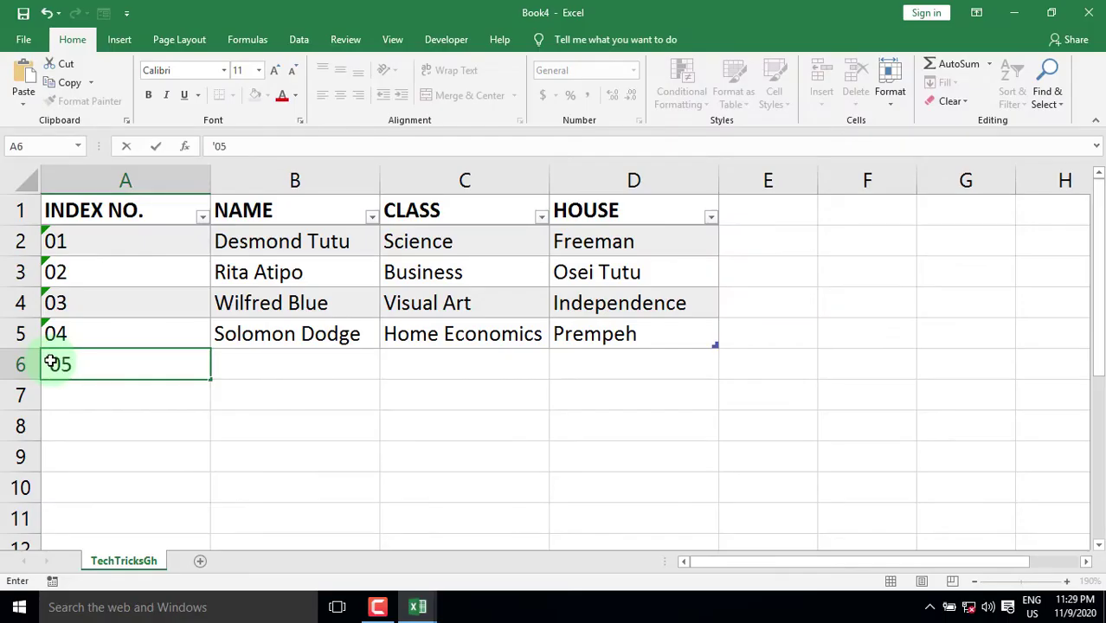
{"action": "key", "text": "Tab"}
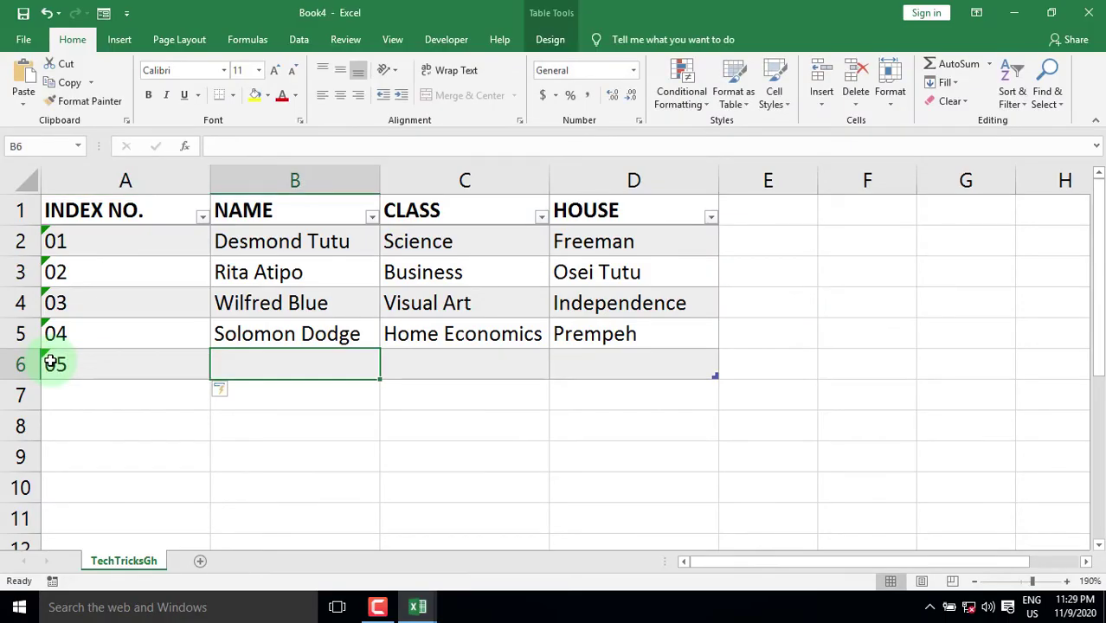
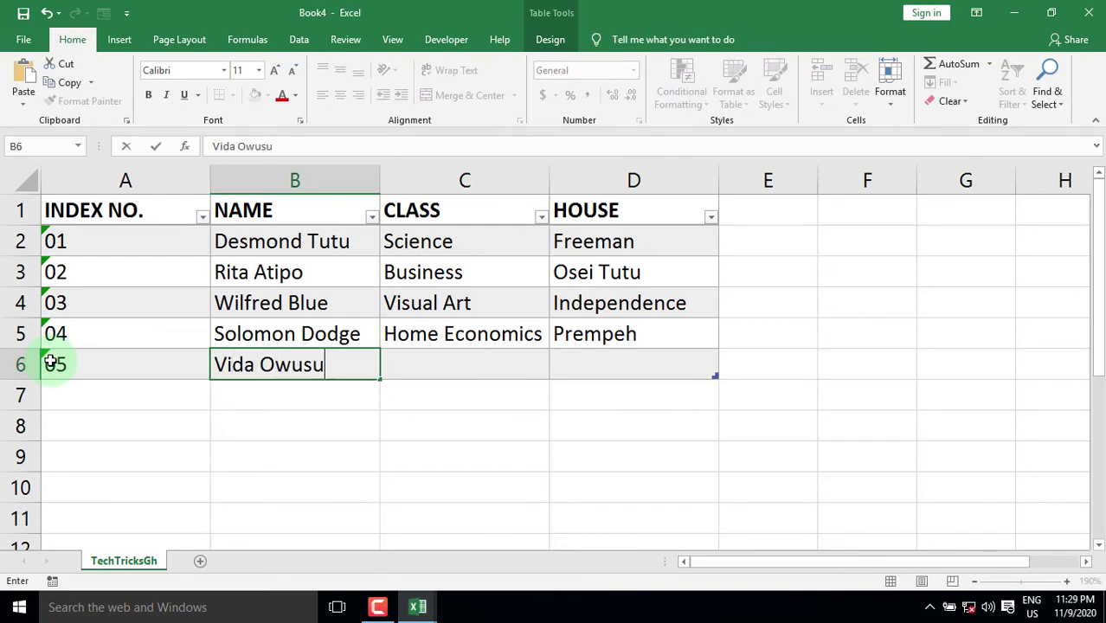
{"action": "key", "text": "Tab"}
{"action": "type", "text": "Arts"}
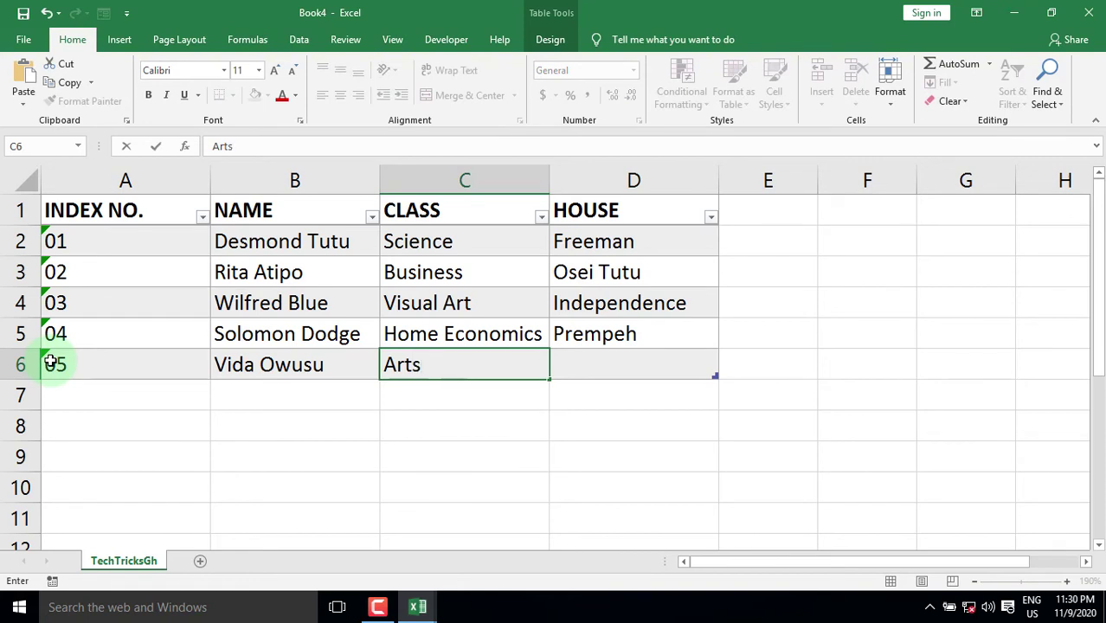
{"action": "key", "text": "Tab"}
{"action": "type", "text": "Hawa "}
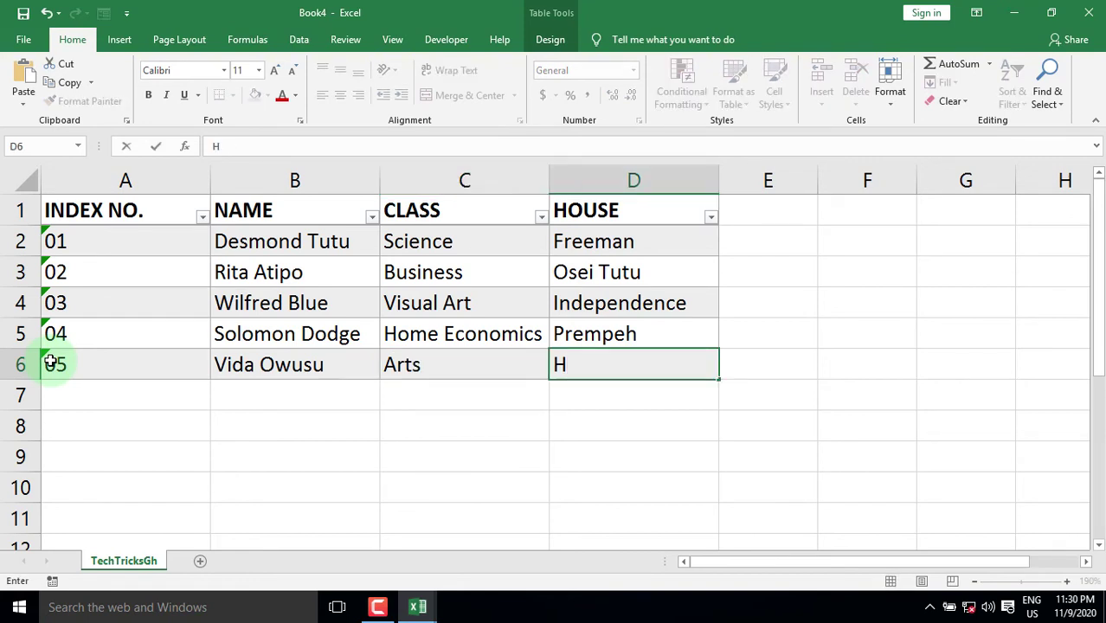
{"action": "type", "text": "Yakubu"}
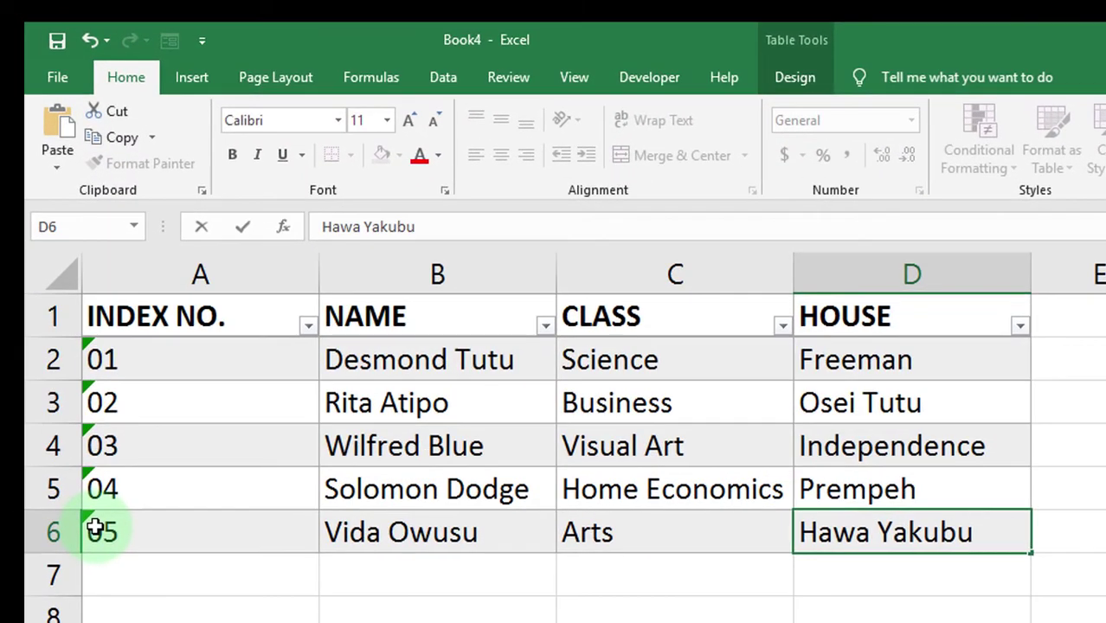
{"action": "left_click", "coordinate": [407, 371]}
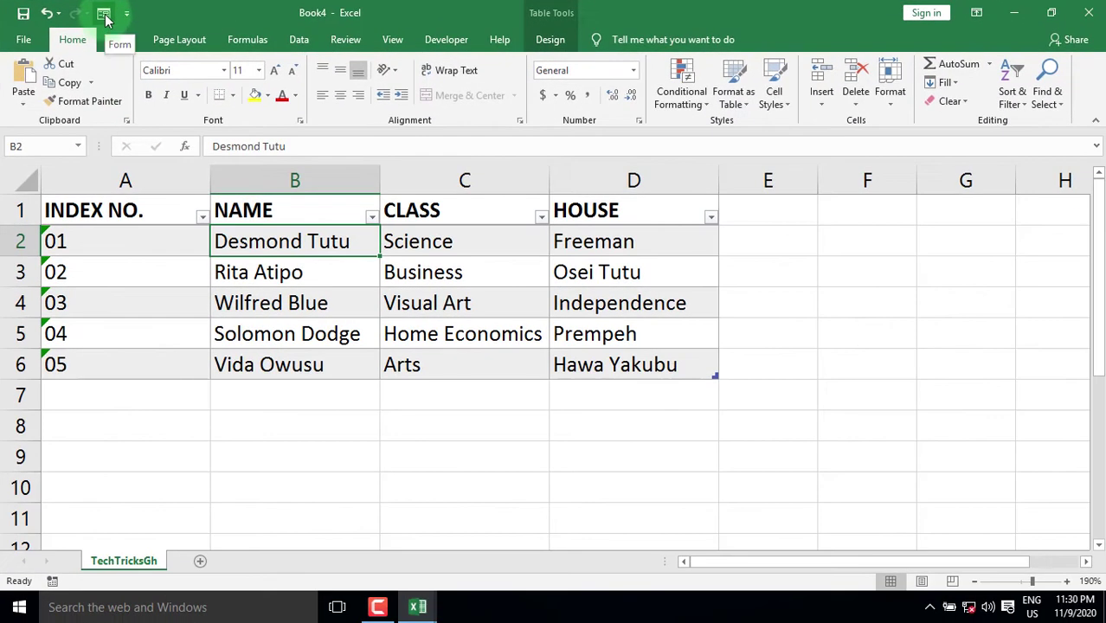
Open the data form, browse through the existing records and start a blank new record
{"action": "left_click", "coordinate": [151, 33]}
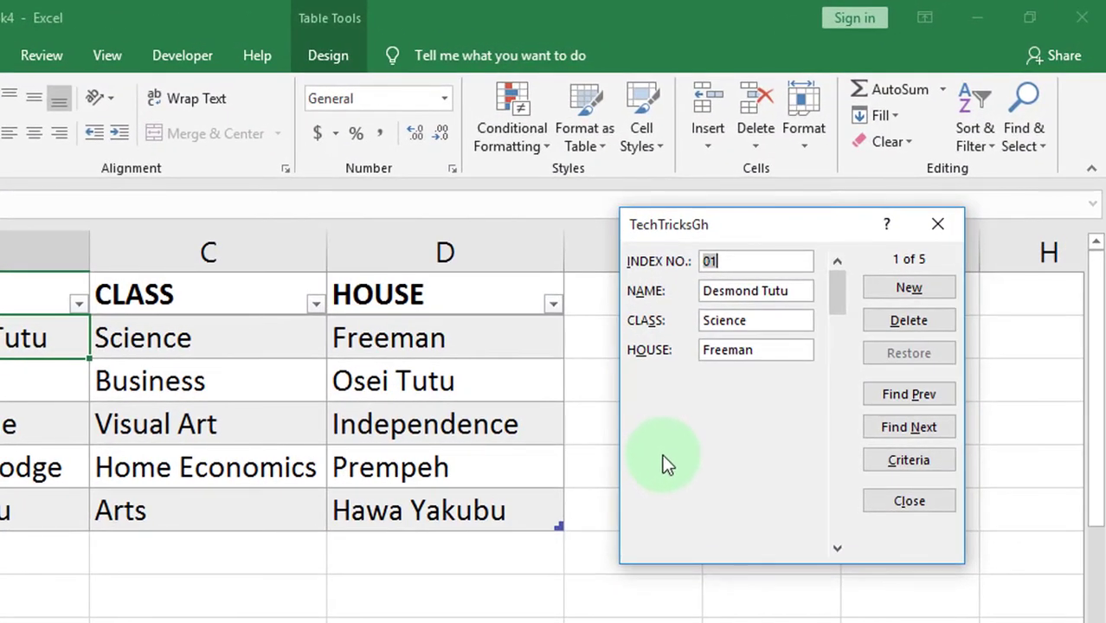
{"action": "left_click", "coordinate": [909, 433]}
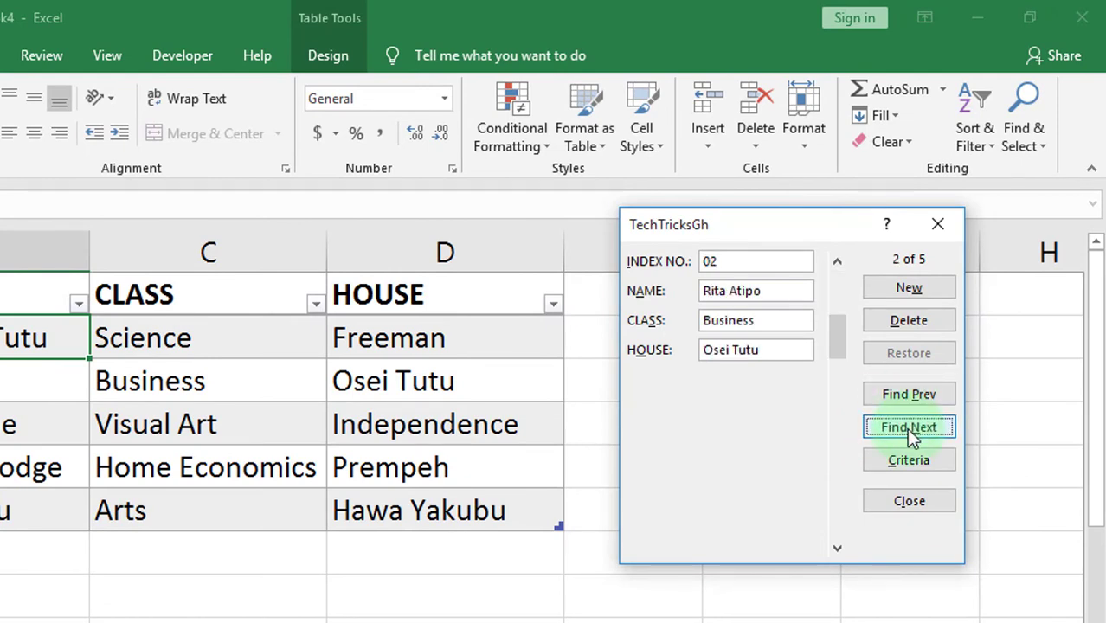
{"action": "left_click", "coordinate": [911, 435]}
{"action": "left_click", "coordinate": [909, 427]}
{"action": "left_click", "coordinate": [909, 427]}
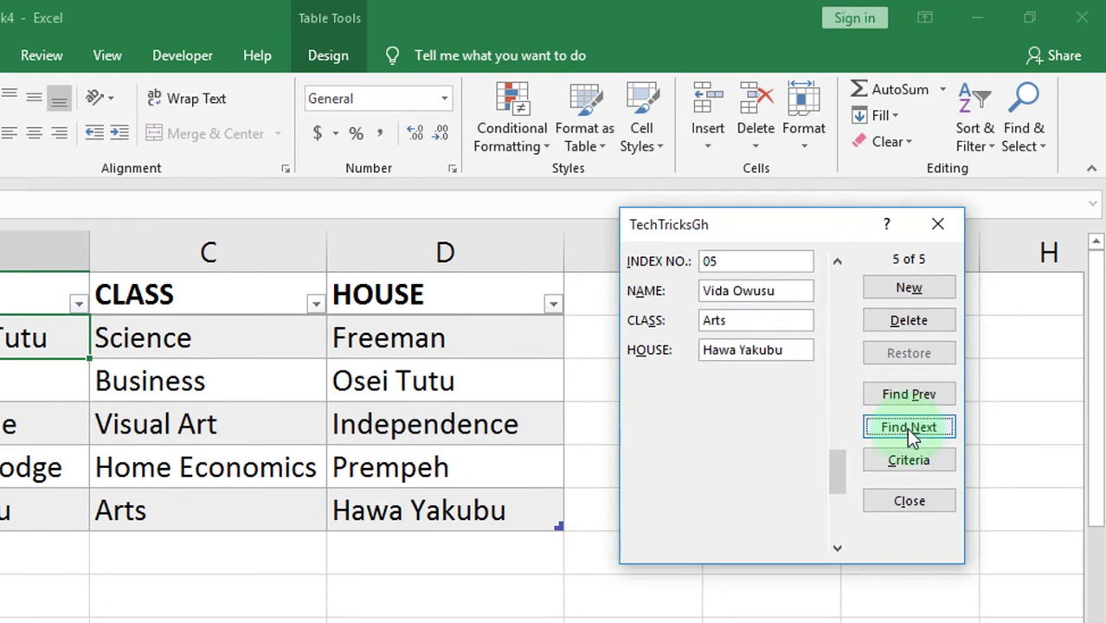
{"action": "left_click", "coordinate": [912, 290]}
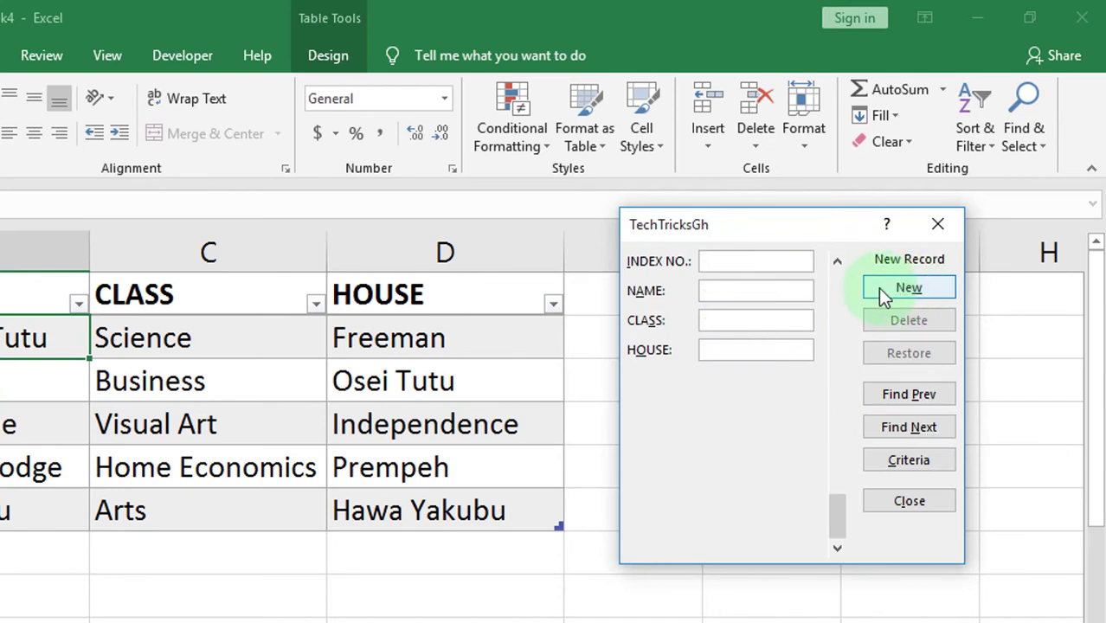
Save record 06 with the student's name, class Business and house Independence
{"action": "type", "text": "'"}
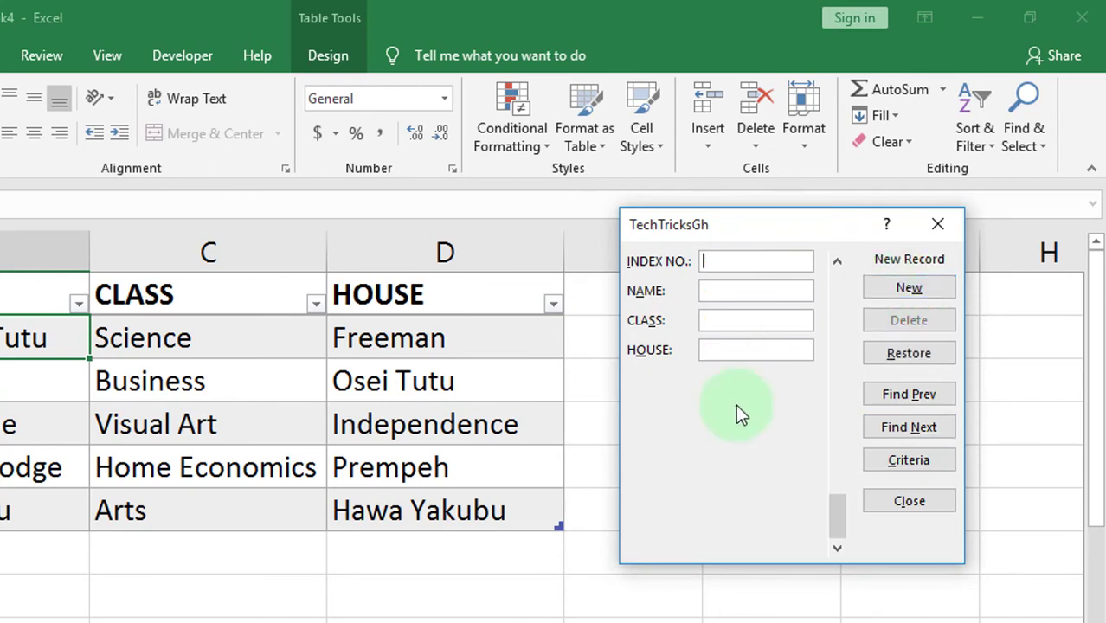
{"action": "type", "text": "06"}
{"action": "key", "text": "Tab"}
{"action": "key", "text": "Tab"}
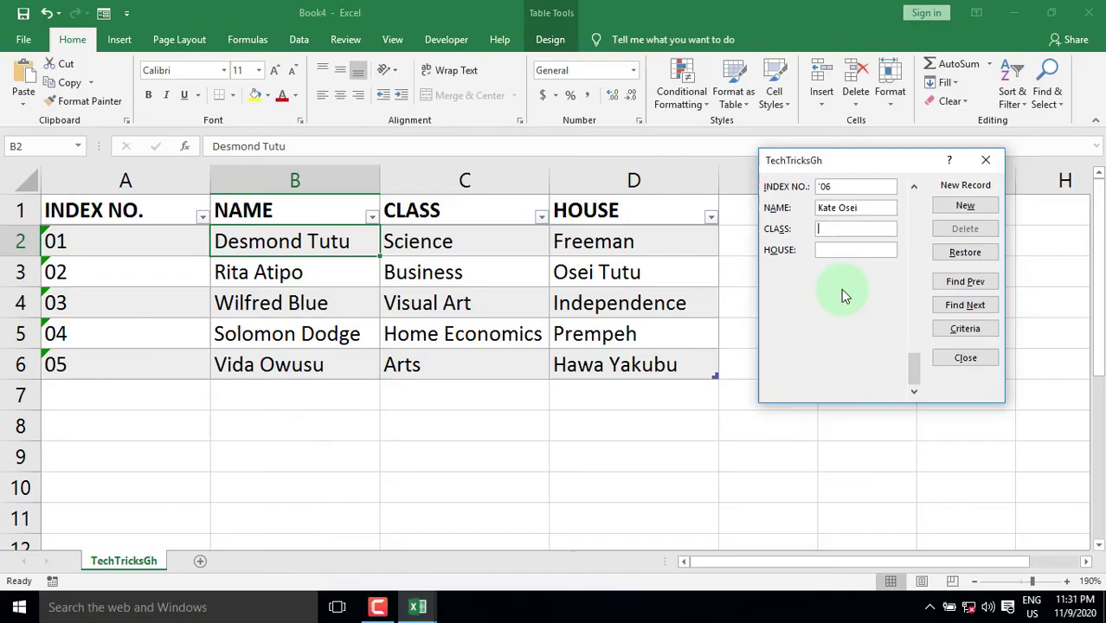
{"action": "type", "text": "Business"}
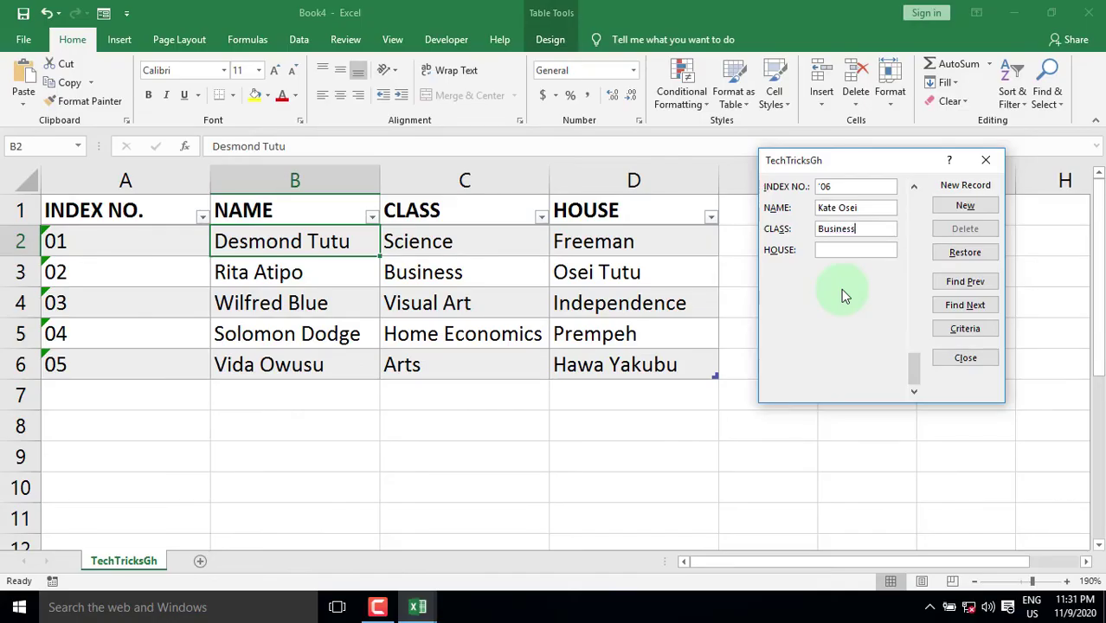
{"action": "key", "text": "Tab"}
{"action": "type", "text": "Independence"}
{"action": "key", "text": "Return"}
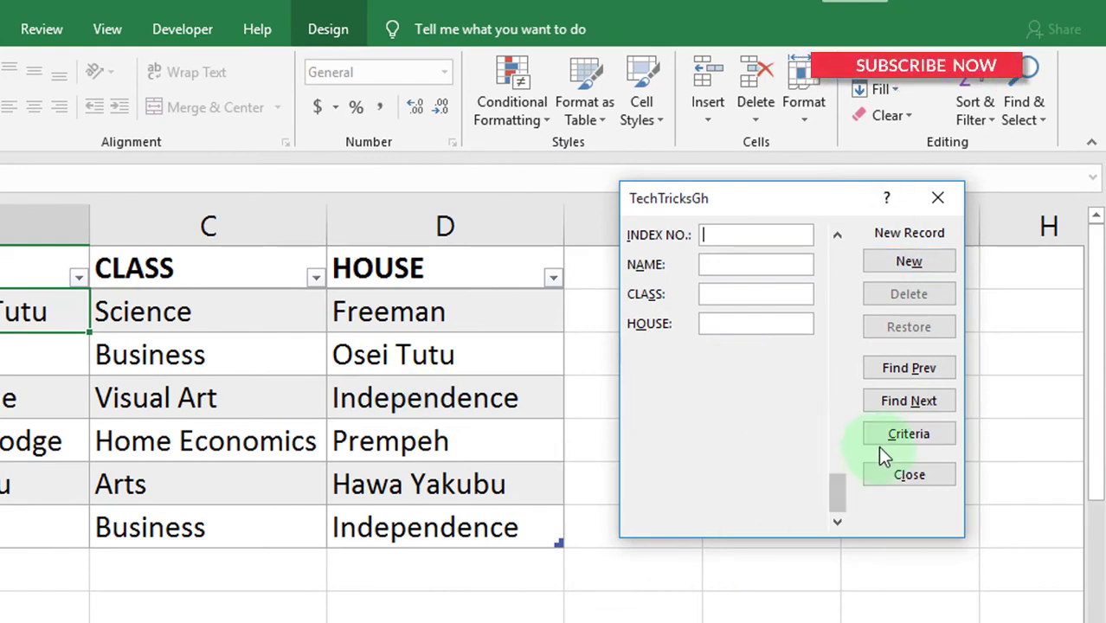
Search the records with the CLASS criterion arts to find record 05
{"action": "left_click", "coordinate": [905, 434]}
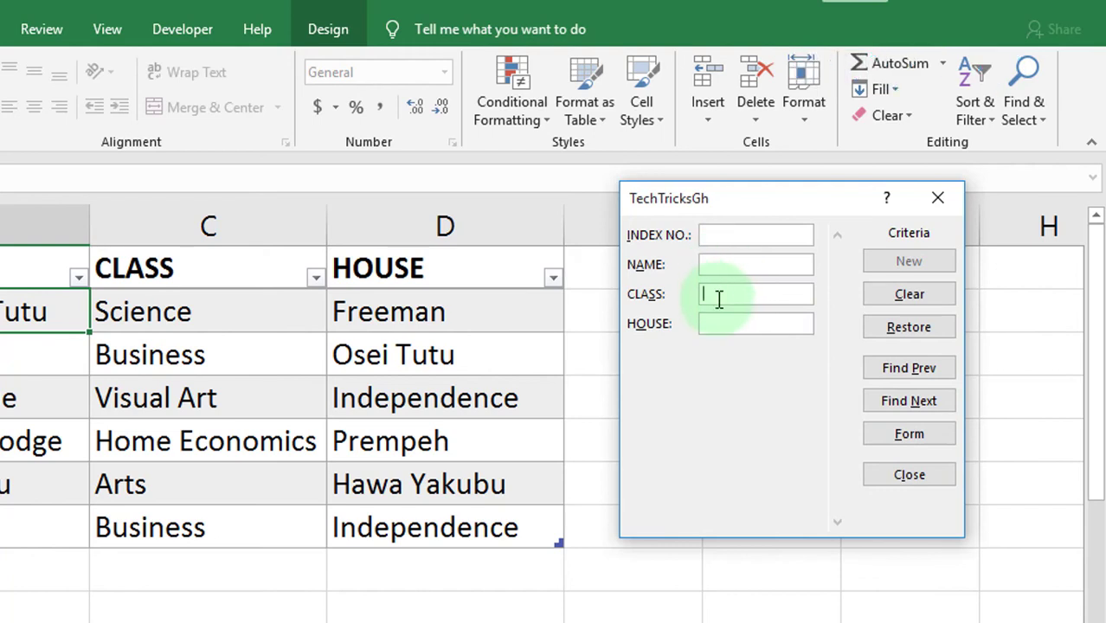
{"action": "type", "text": "arts"}
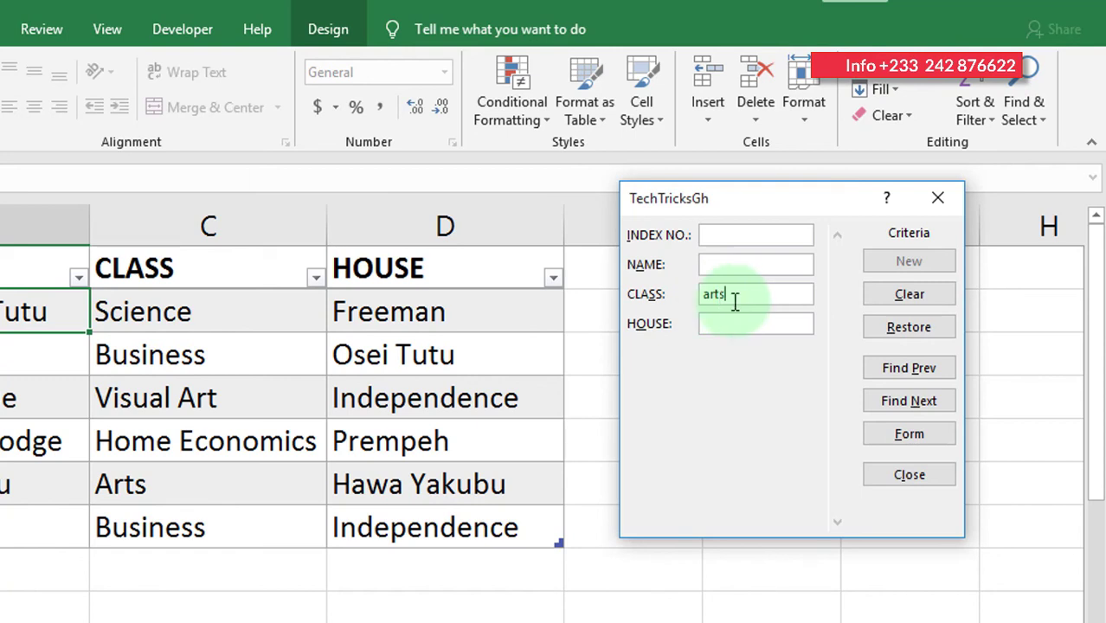
{"action": "left_click", "coordinate": [914, 371]}
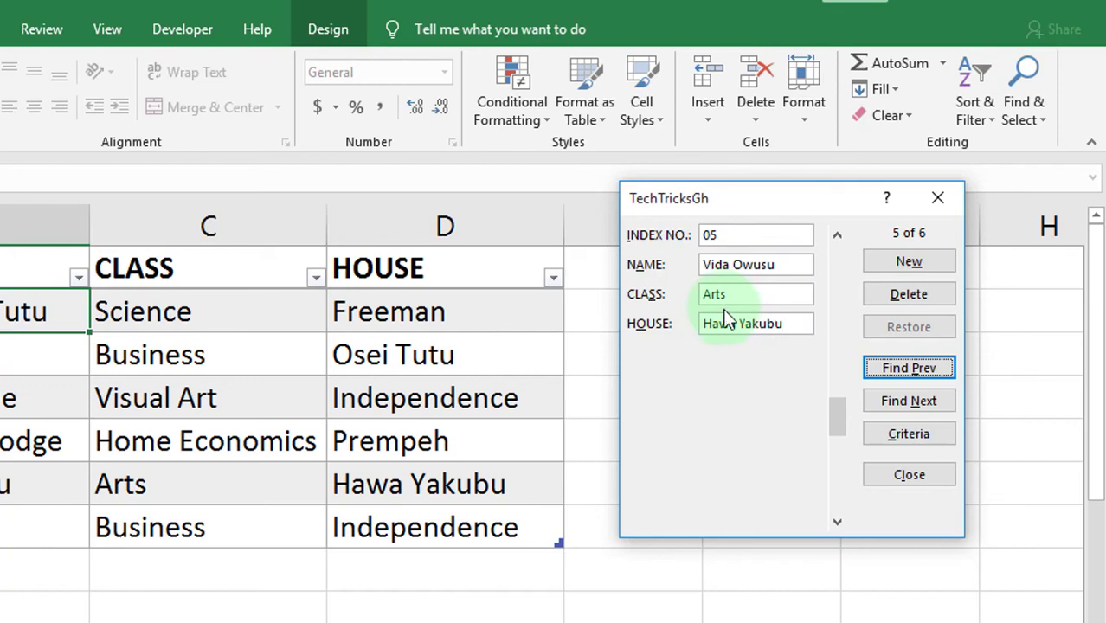
Replace the search criterion with HOUSE freeman, clearing the CLASS criterion, and apply it
{"action": "left_click", "coordinate": [891, 434]}
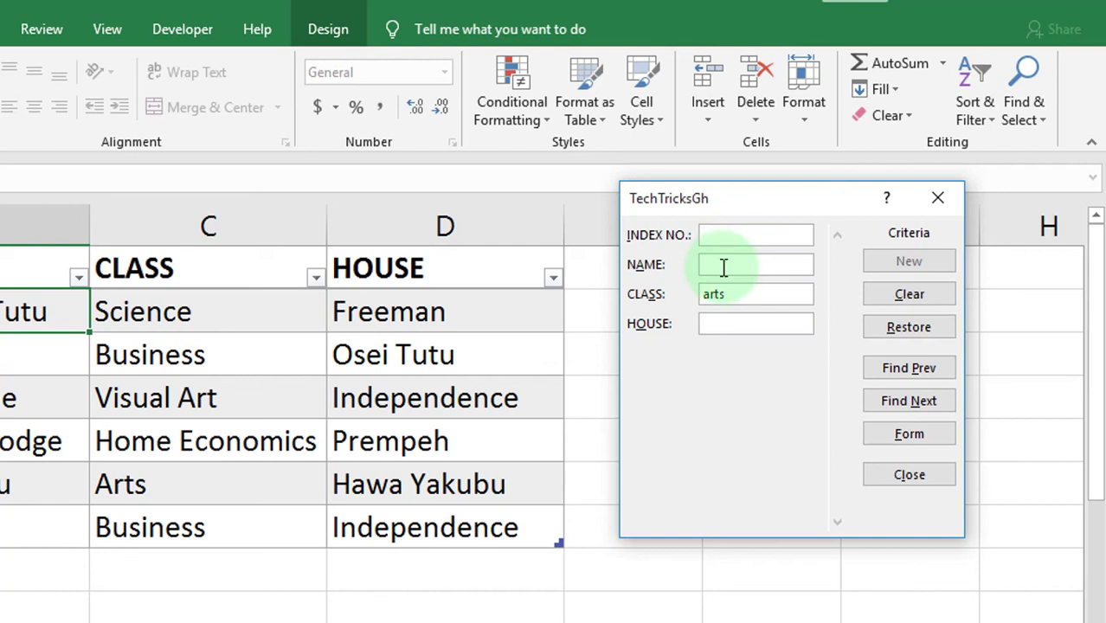
{"action": "left_click", "coordinate": [733, 300]}
{"action": "key", "text": "BackSpace"}
{"action": "key", "text": "BackSpace"}
{"action": "key", "text": "BackSpace"}
{"action": "key", "text": "BackSpace"}
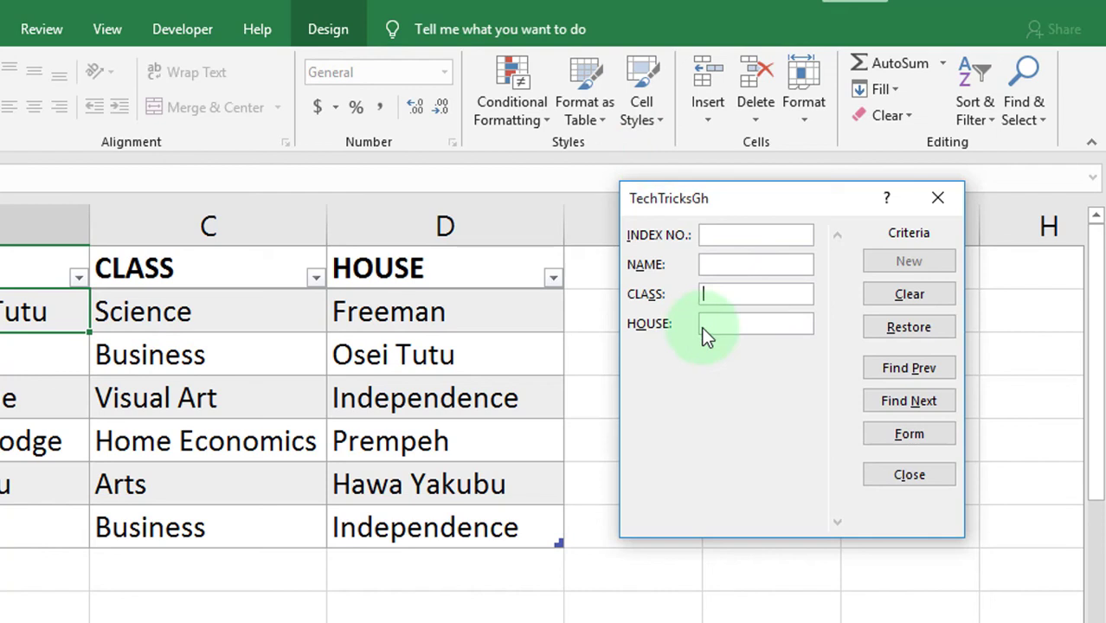
{"action": "left_click", "coordinate": [711, 327]}
{"action": "type", "text": "freeman"}
{"action": "left_click", "coordinate": [933, 360]}
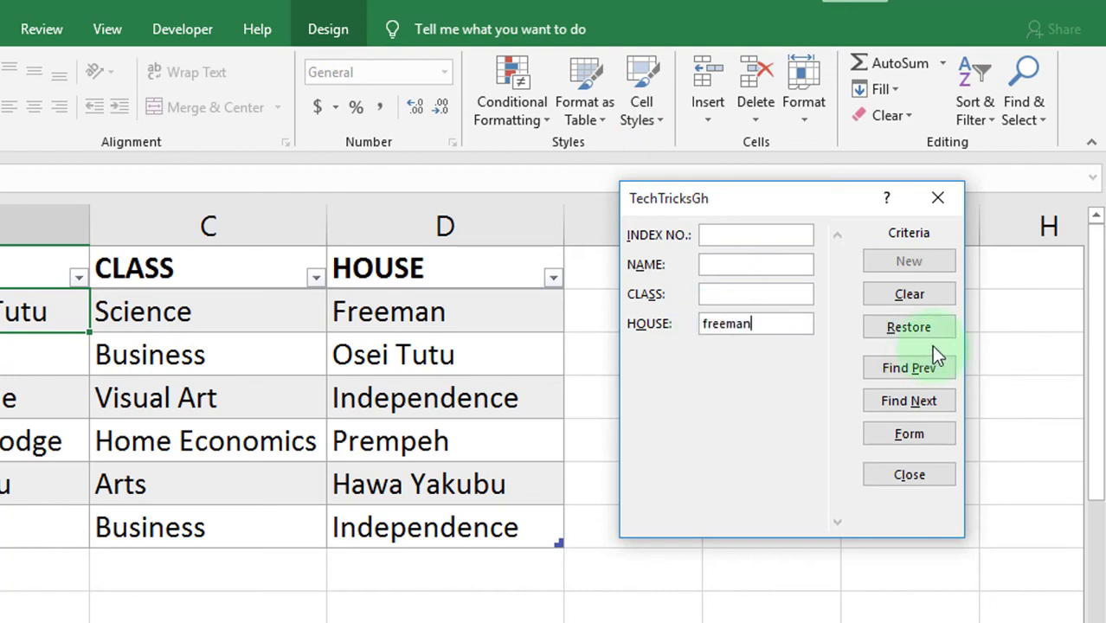